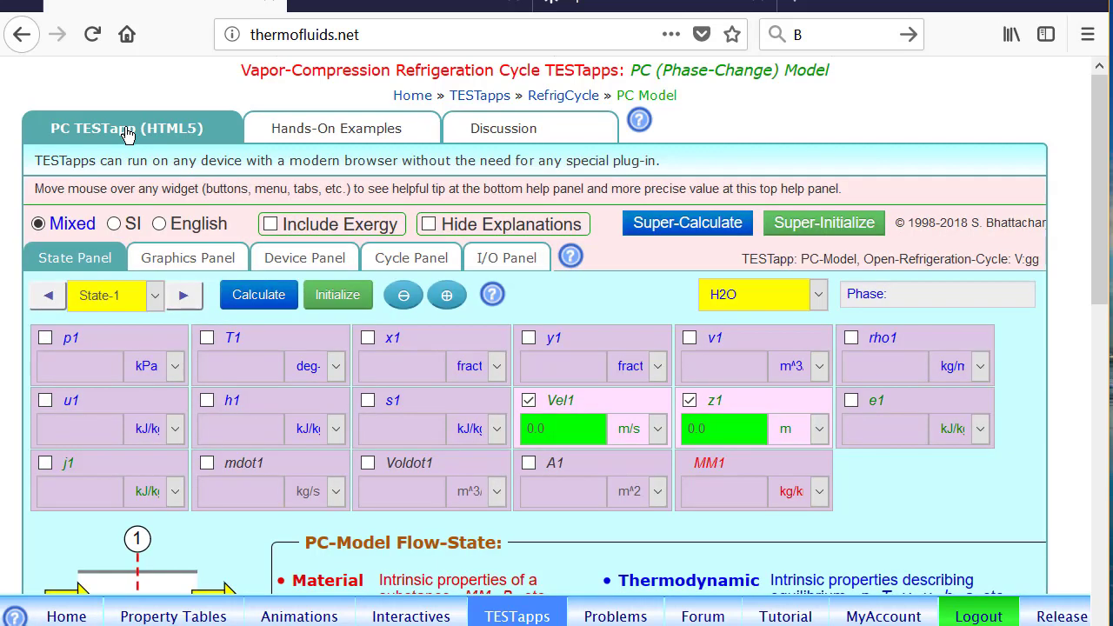
# Step: Choose R-134a as the working fluid for the cycle
pyautogui.click(798, 301)
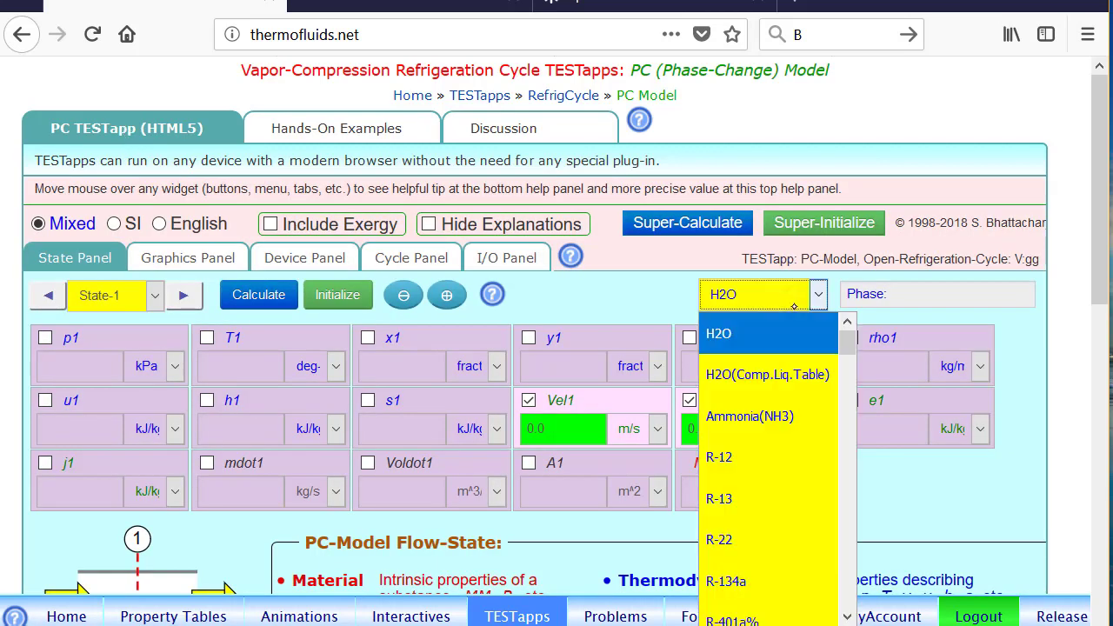
pyautogui.click(735, 581)
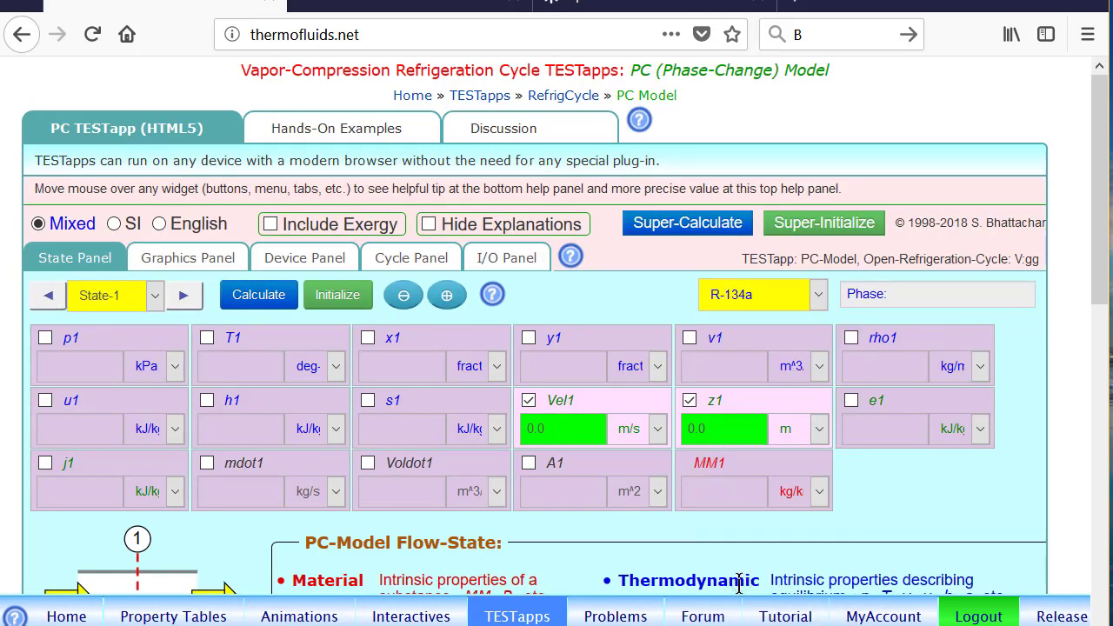
# Step: Define the user variables pC=1000; and pE=150; as user codes in the I/O input area and evaluate them
pyautogui.click(515, 259)
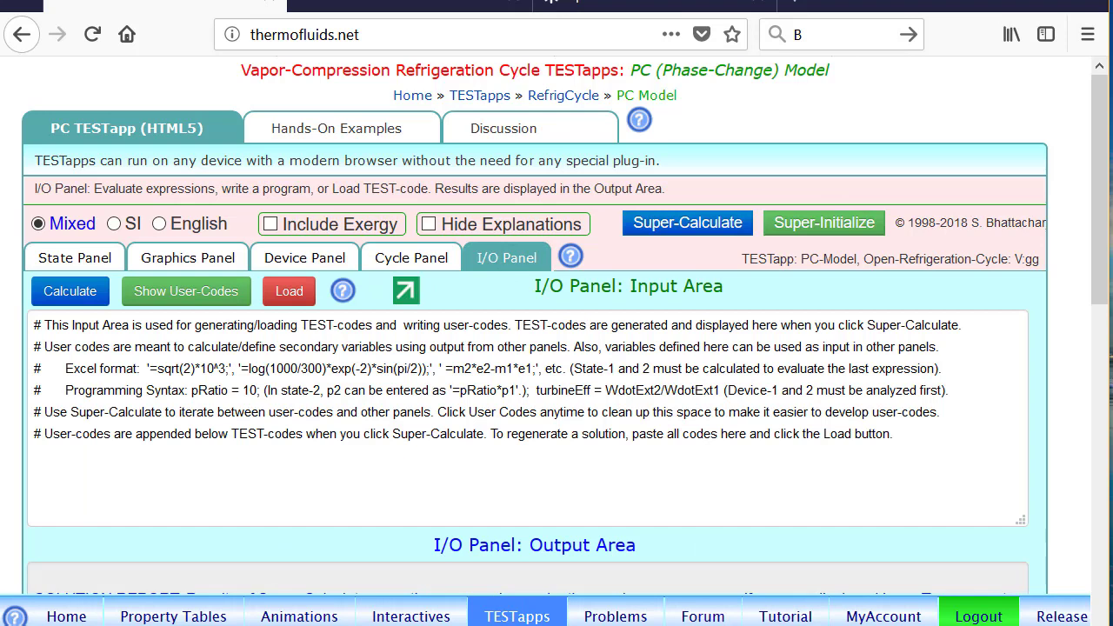
pyautogui.click(196, 297)
pyautogui.write('p')
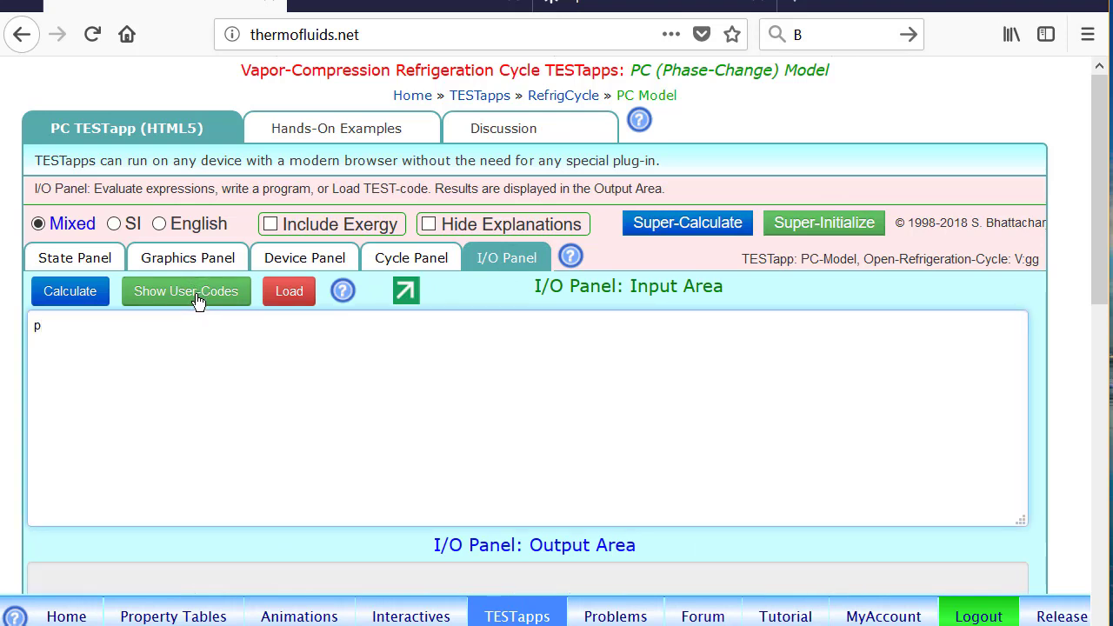
pyautogui.write('C=1000')
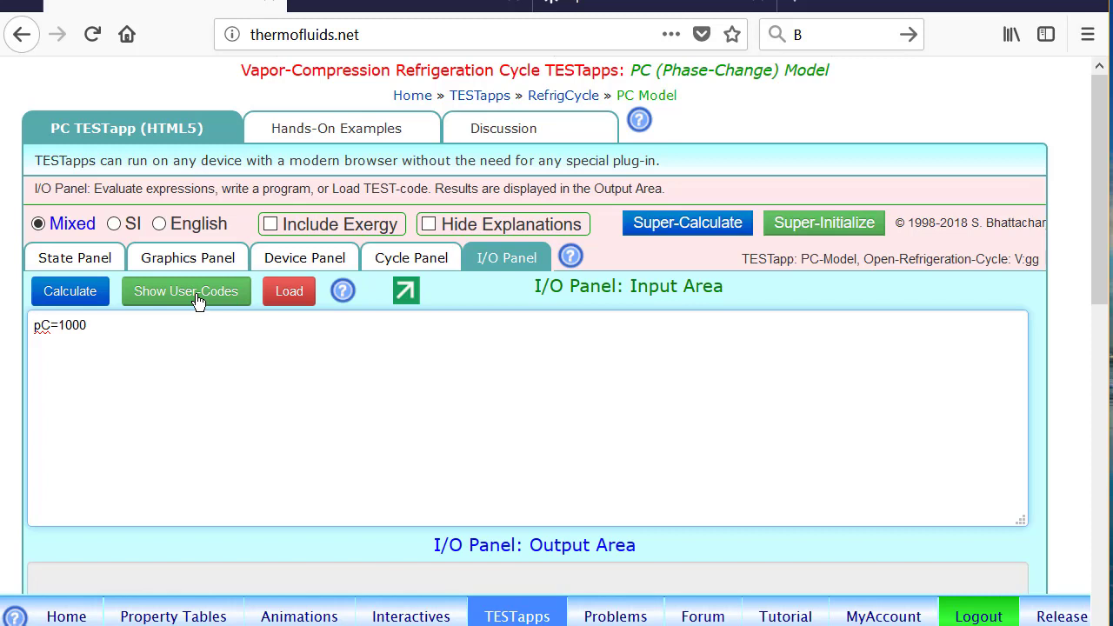
pyautogui.write('; pE=')
pyautogui.write('150;')
pyautogui.click(68, 294)
pyautogui.scroll(-2, 68, 296)
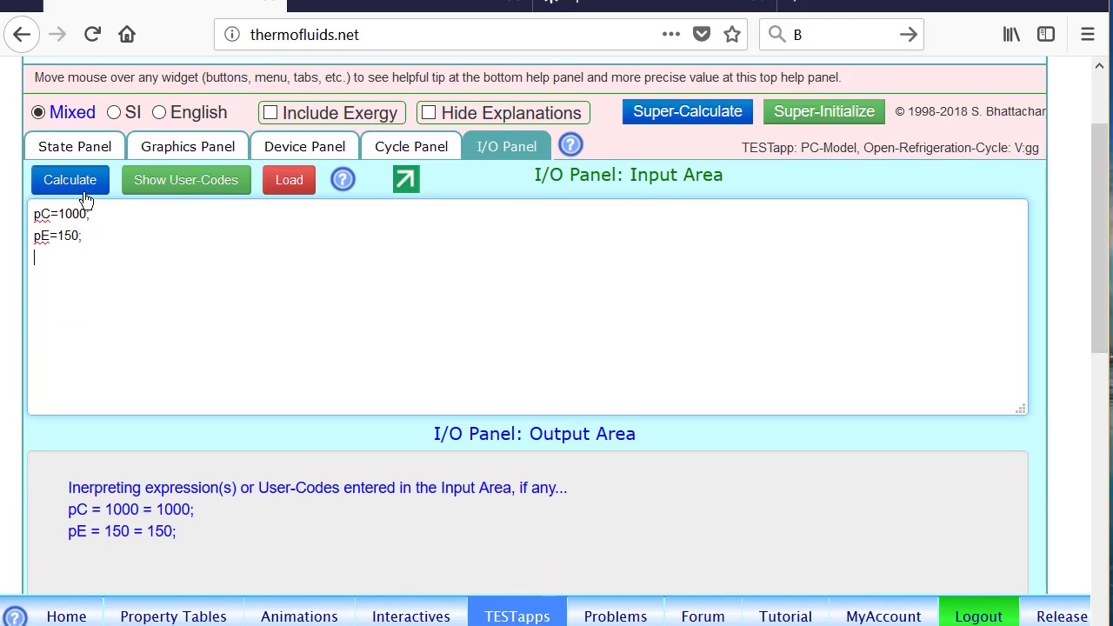
pyautogui.scroll(2, 83, 209)
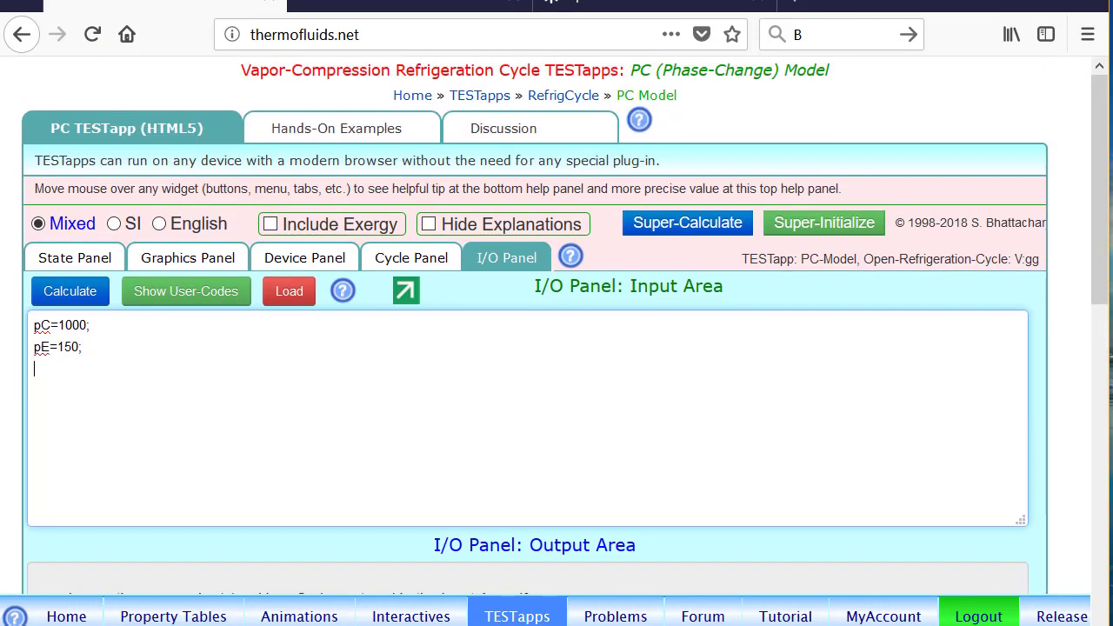
# Step: Set the State-1 pressure p1 to the expression =pE
pyautogui.click(72, 262)
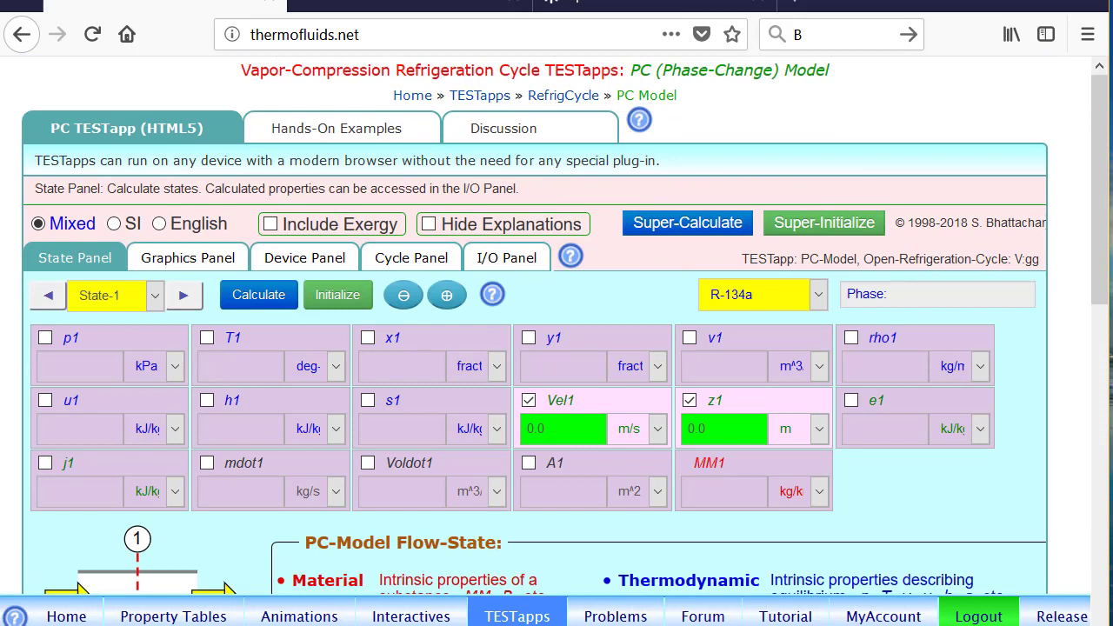
pyautogui.click(93, 336)
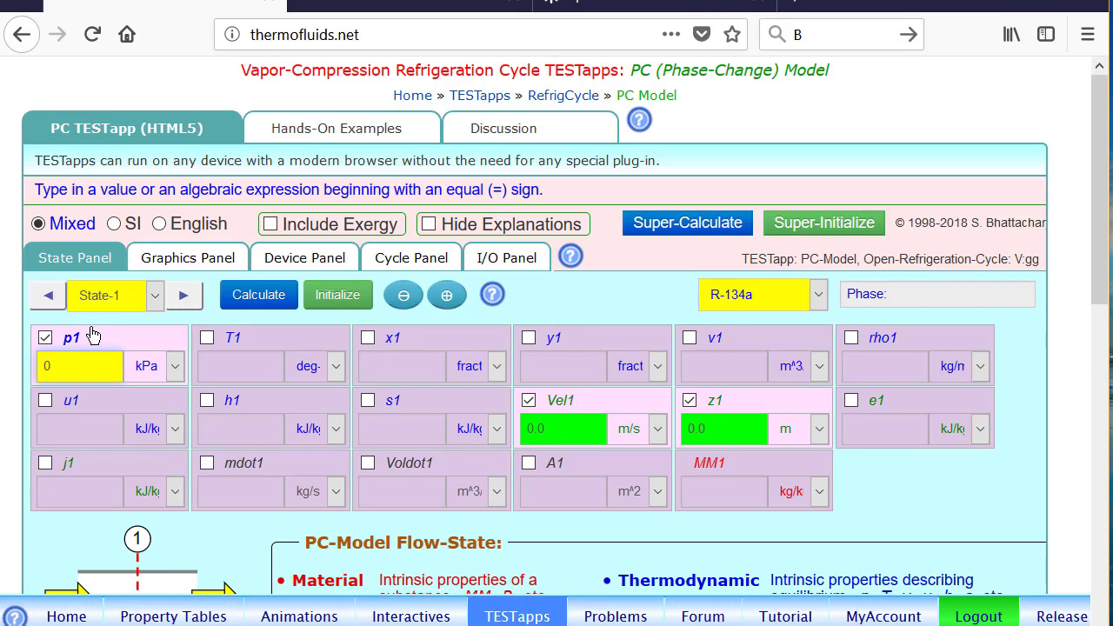
pyautogui.press('BackSpace')
pyautogui.write('=p')
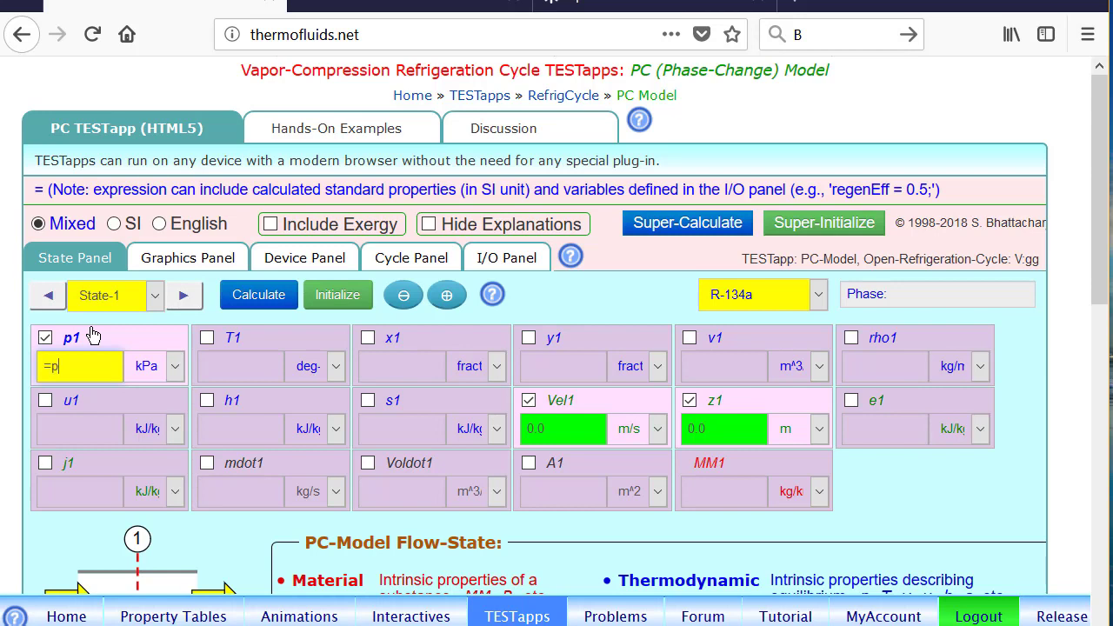
pyautogui.write('E')
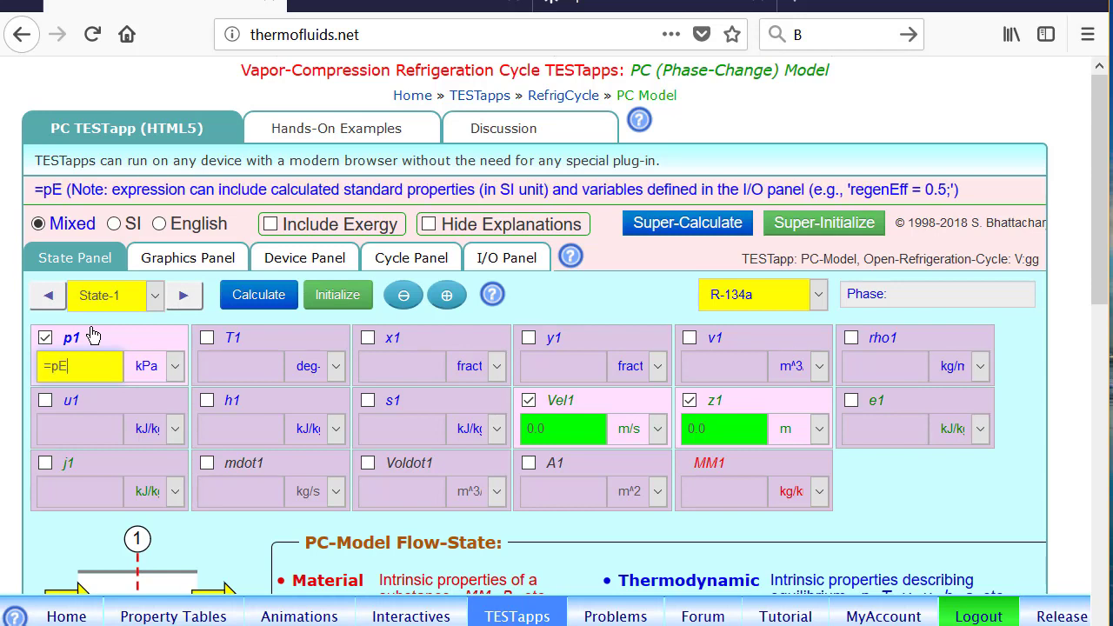
# Step: Set State-1's mass flow rate mdot1 to 0.04 kg/s and quality x1 to 1, and calculate the state
pyautogui.click(250, 462)
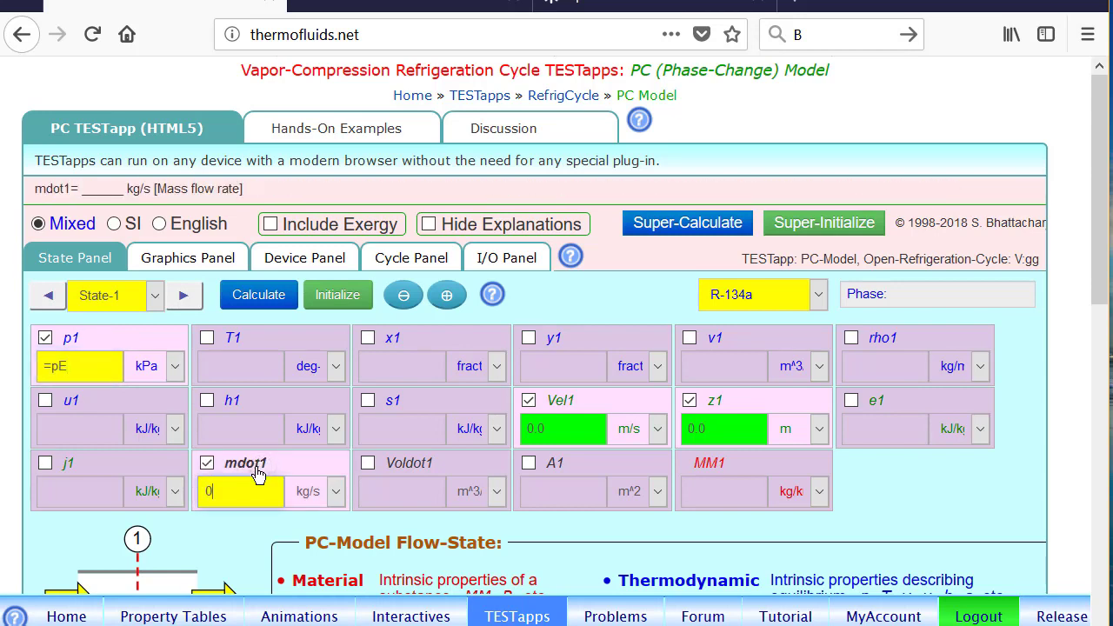
pyautogui.write('0.')
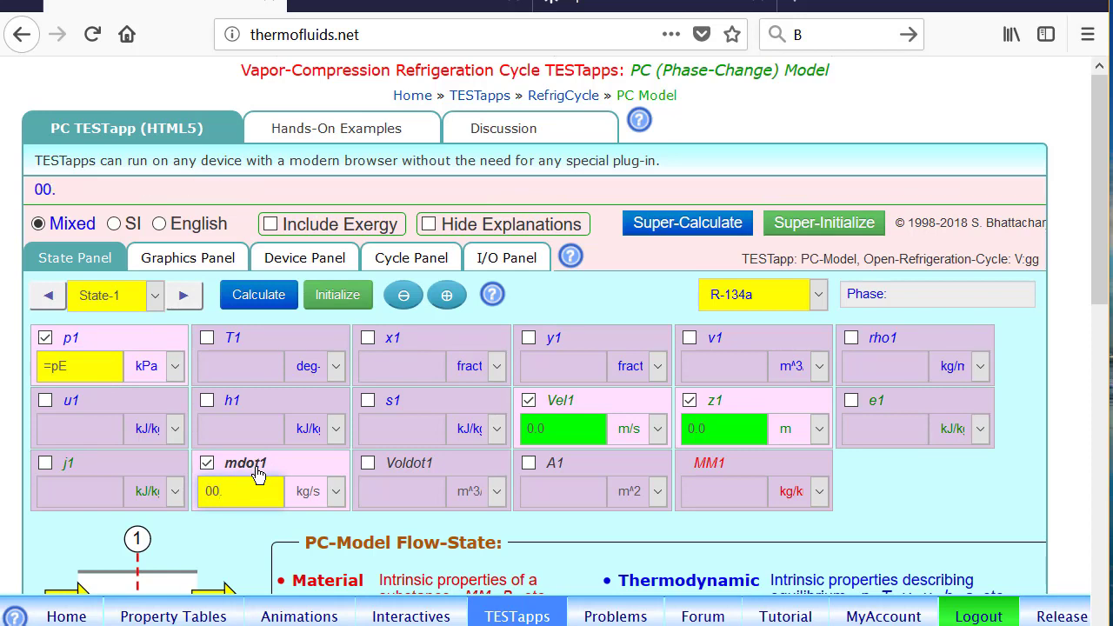
pyautogui.write('04')
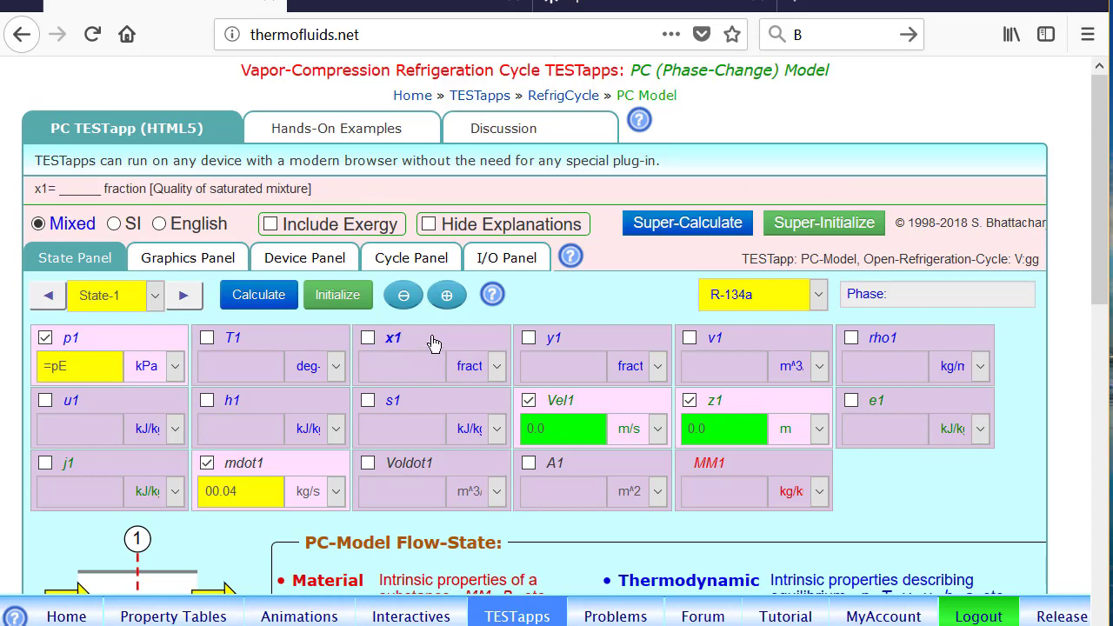
pyautogui.click(428, 349)
pyautogui.write('01')
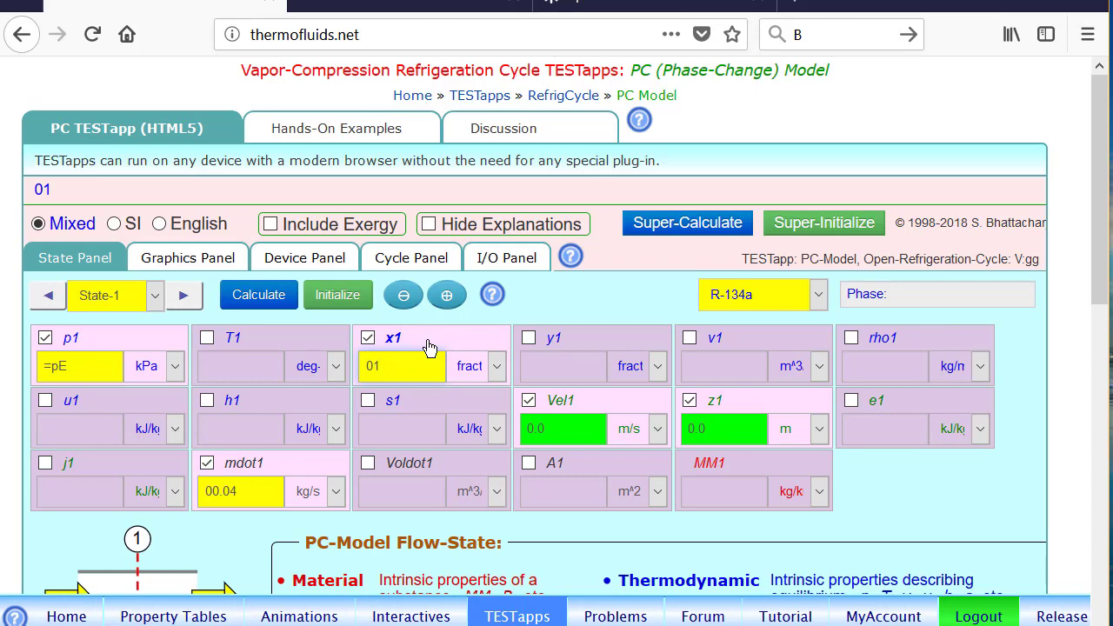
pyautogui.click(265, 297)
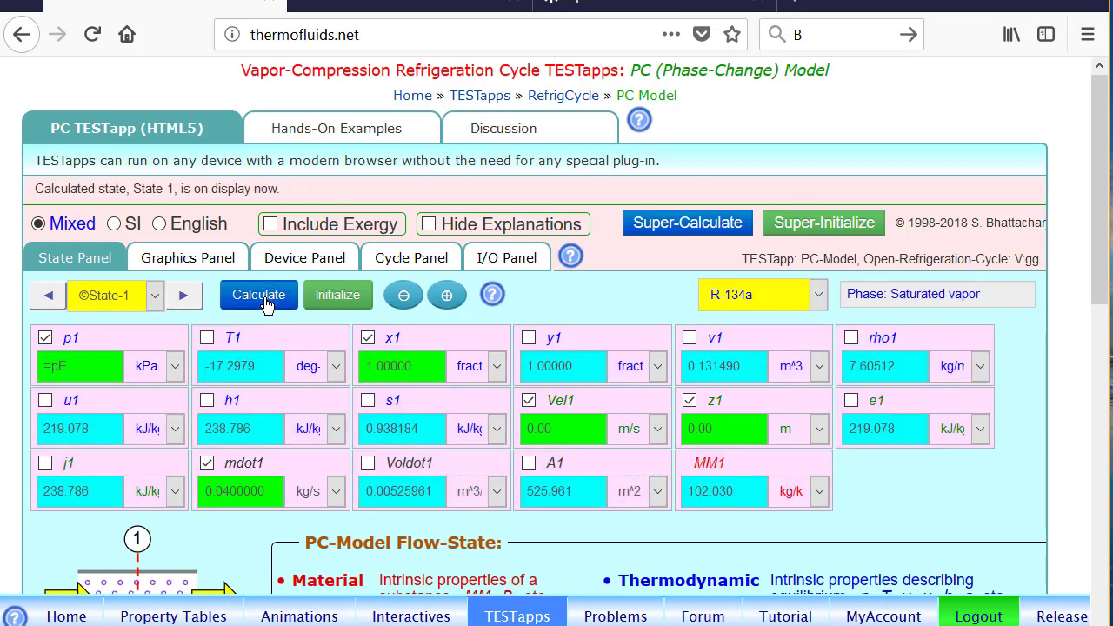
# Step: For State-2, set the pressure p2 to =pC and the entropy s2 to =s1
pyautogui.click(183, 297)
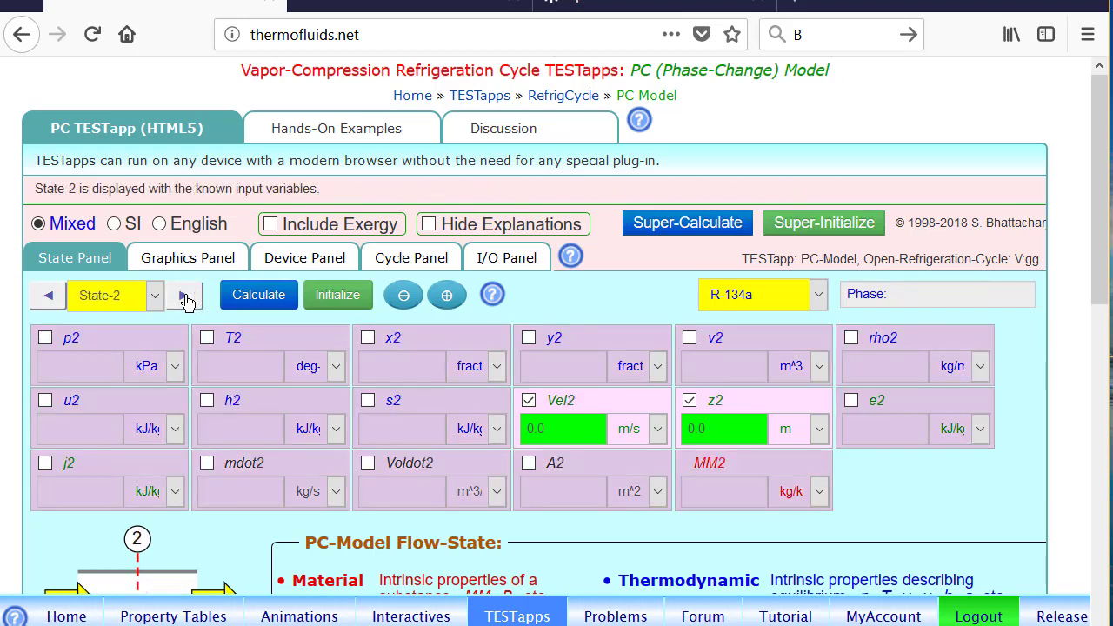
pyautogui.click(93, 338)
pyautogui.press('BackSpace')
pyautogui.write('=p')
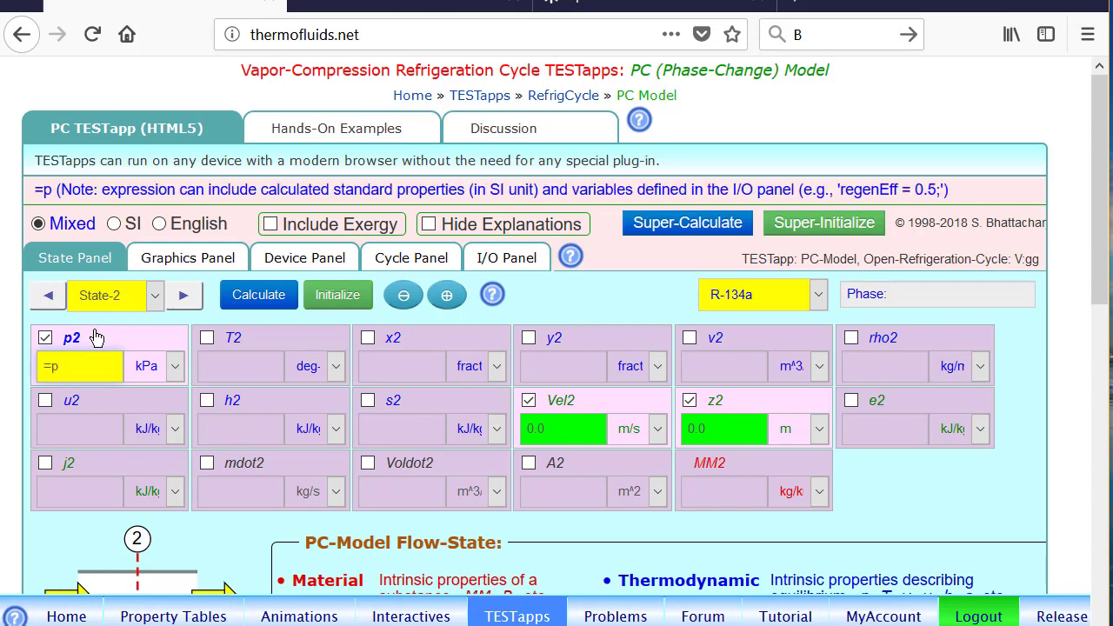
pyautogui.write('C')
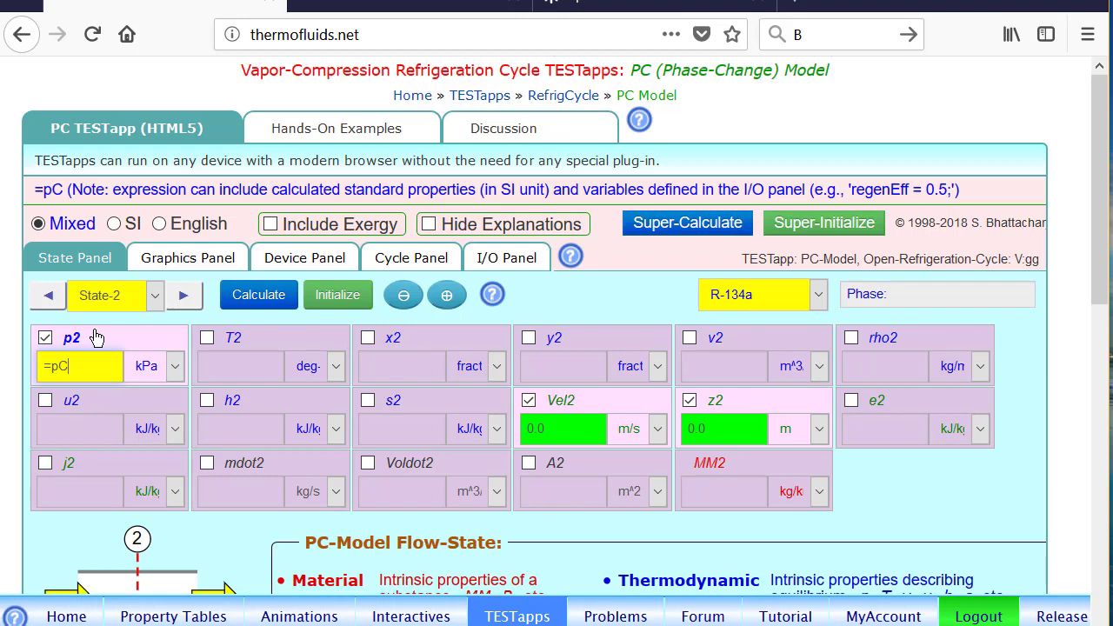
pyautogui.click(415, 403)
pyautogui.write('=s1')
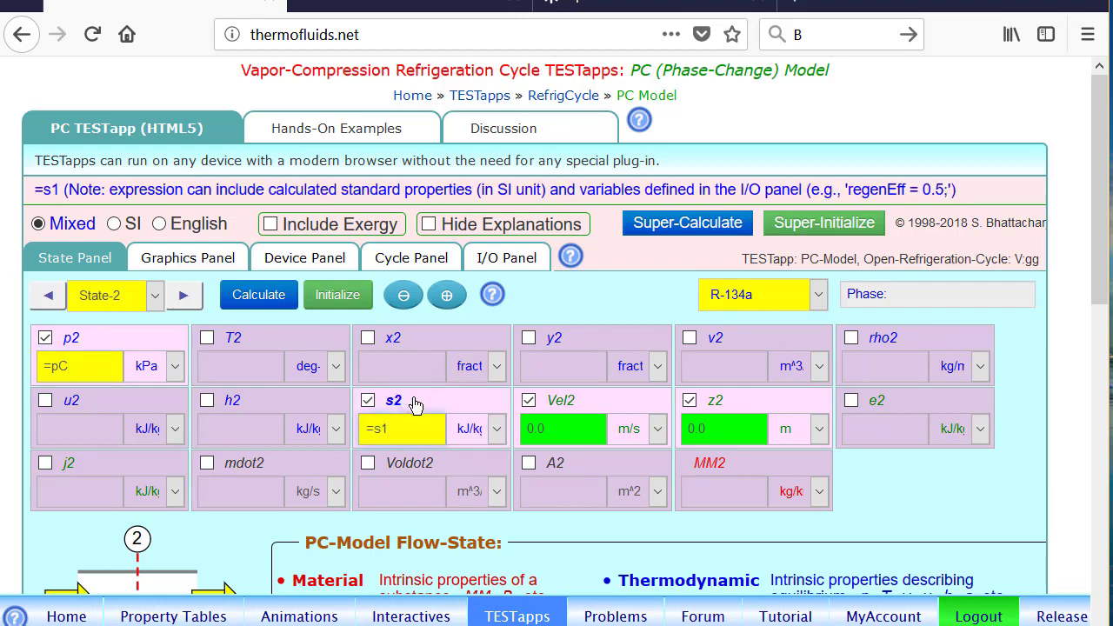
# Step: Set State-2's mass flow rate mdot2 to =mdot1 and calculate the state
pyautogui.click(255, 464)
pyautogui.write('0')
pyautogui.press('BackSpace')
pyautogui.write('=mdot')
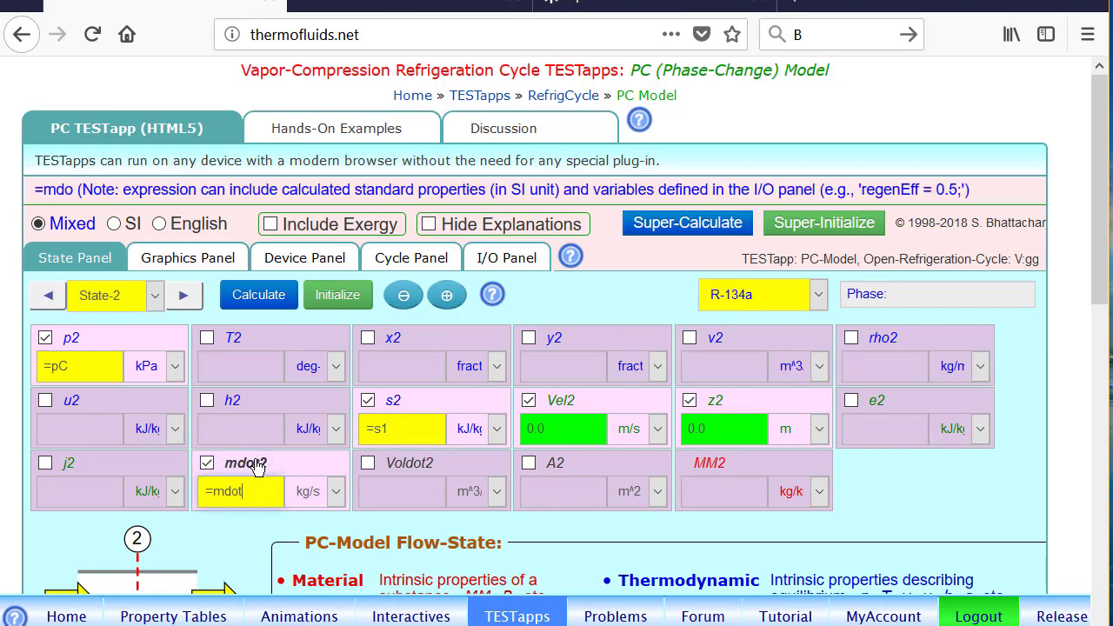
pyautogui.write('1')
pyautogui.press('Return')
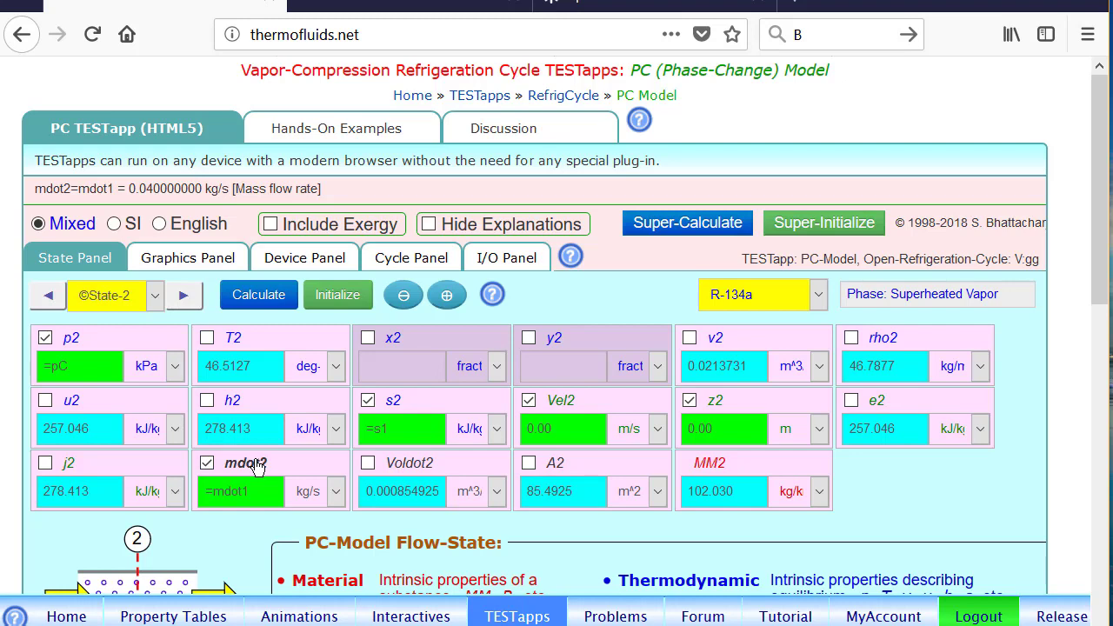
# Step: Carry State-2's known inputs over to State-3
pyautogui.click(186, 297)
pyautogui.click(48, 295)
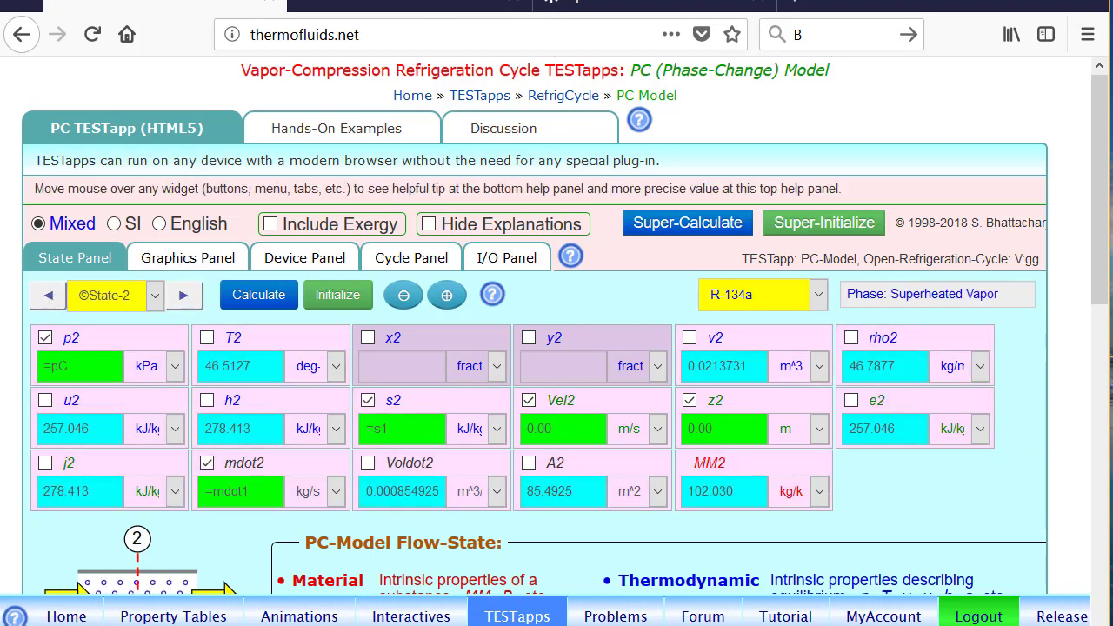
pyautogui.click(444, 298)
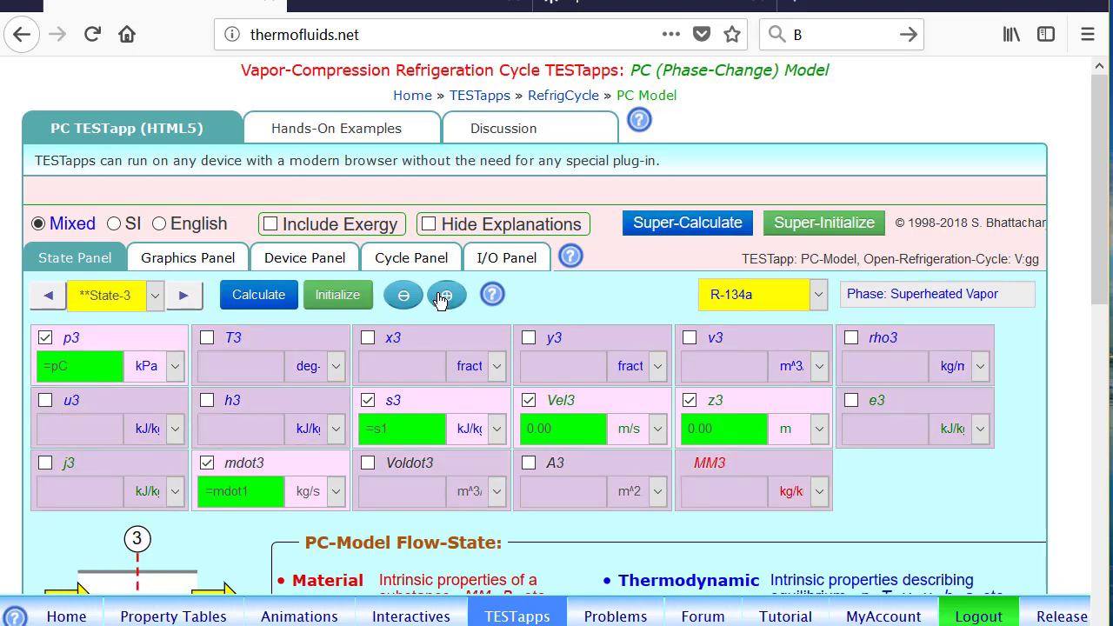
# Step: Replace the s3 input of State-3 with a quality x3 of 0 and calculate the state
pyautogui.moveTo(219, 467)
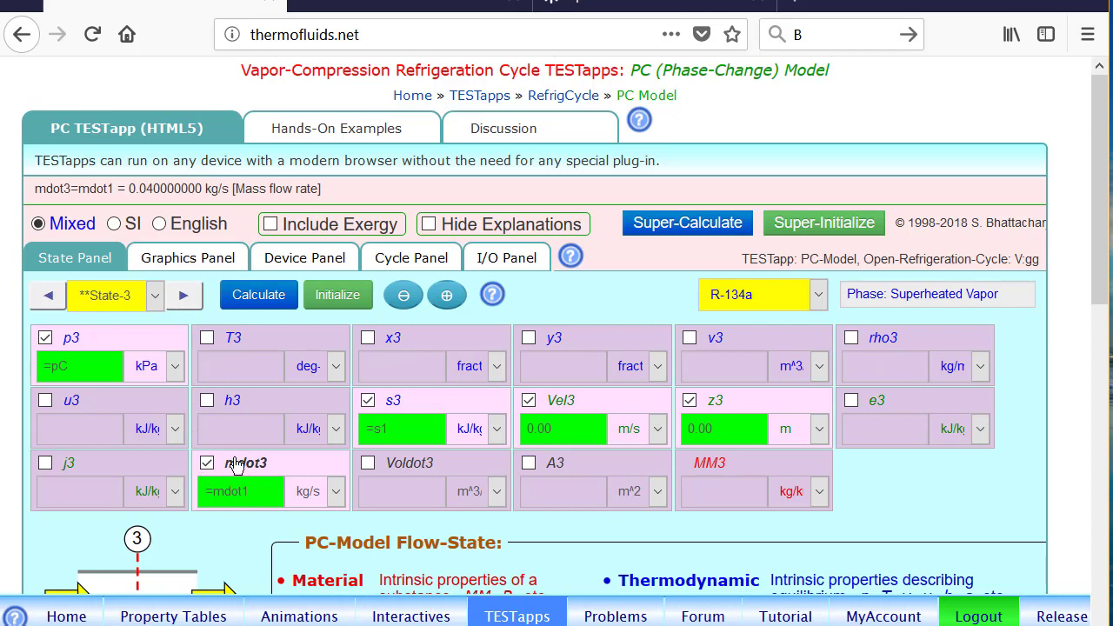
pyautogui.moveTo(73, 352)
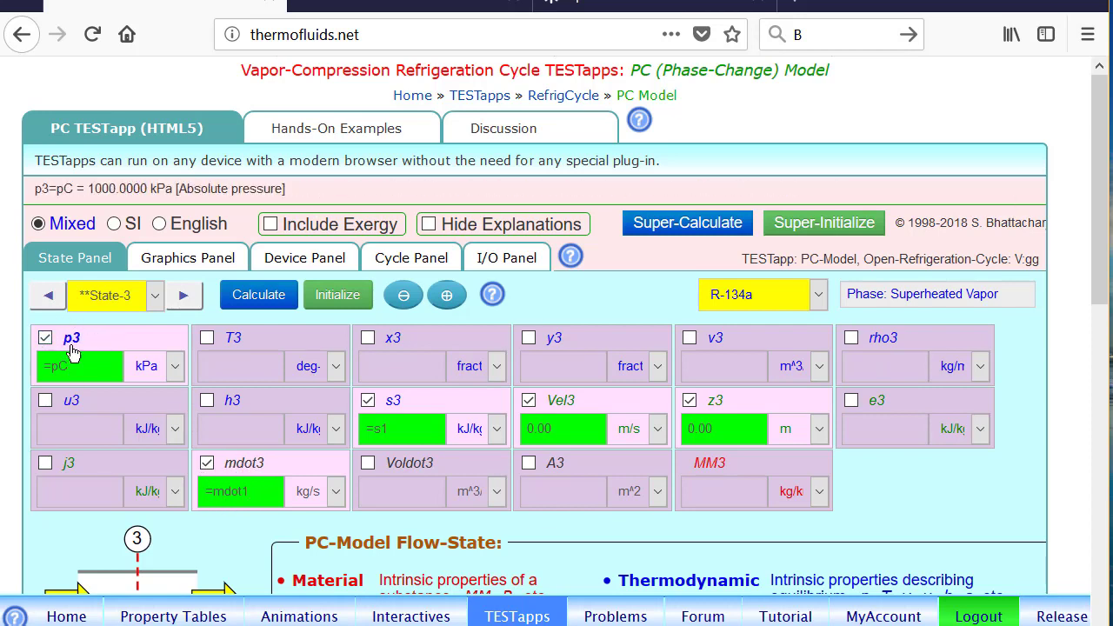
pyautogui.moveTo(417, 343)
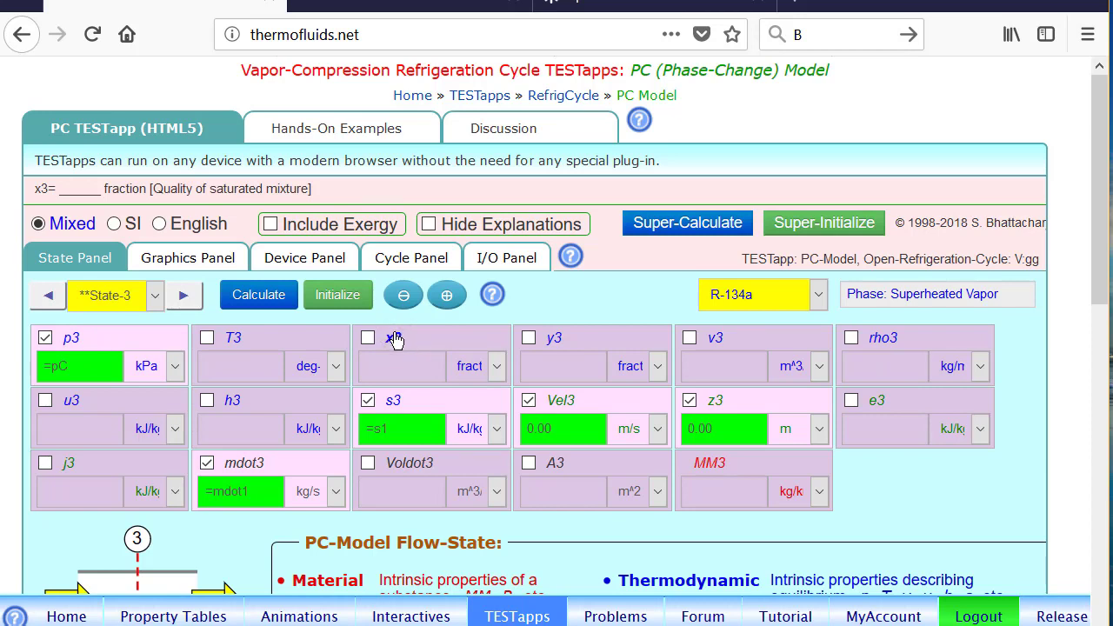
pyautogui.click(412, 400)
pyautogui.click(413, 345)
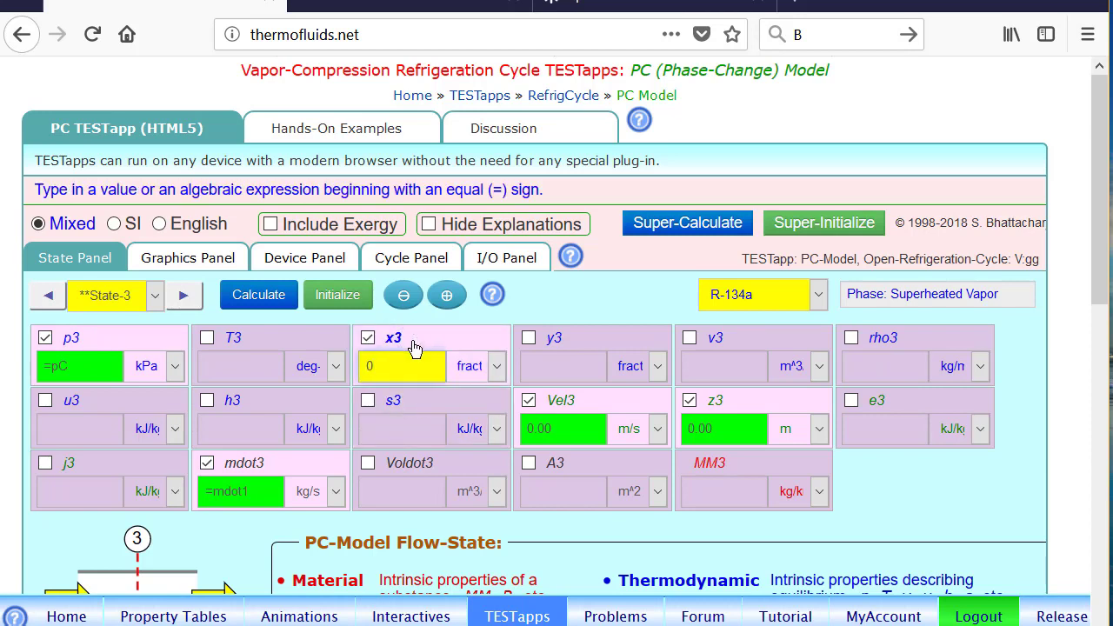
pyautogui.click(259, 296)
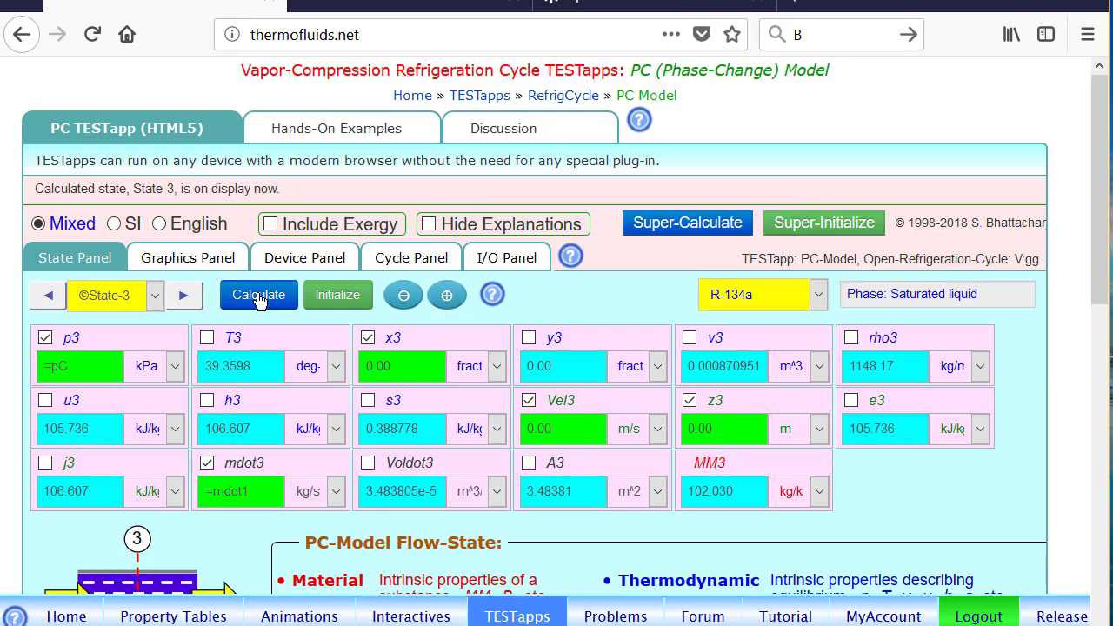
# Step: For State-4, set the pressure p4 to =pE and the enthalpy h4 to =h3
pyautogui.click(183, 300)
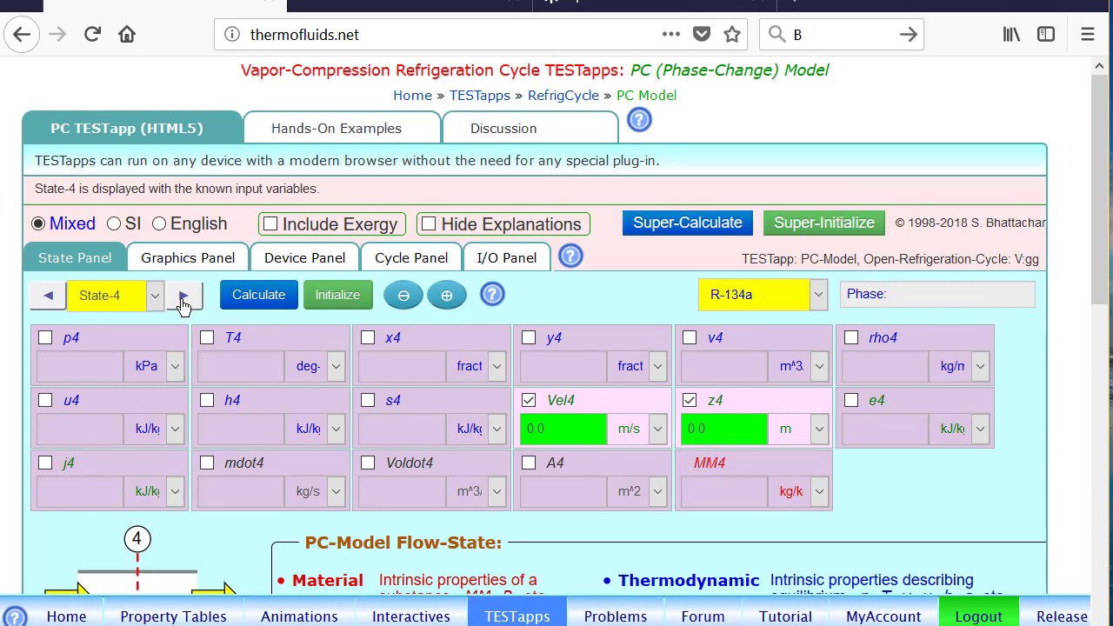
pyautogui.click(74, 339)
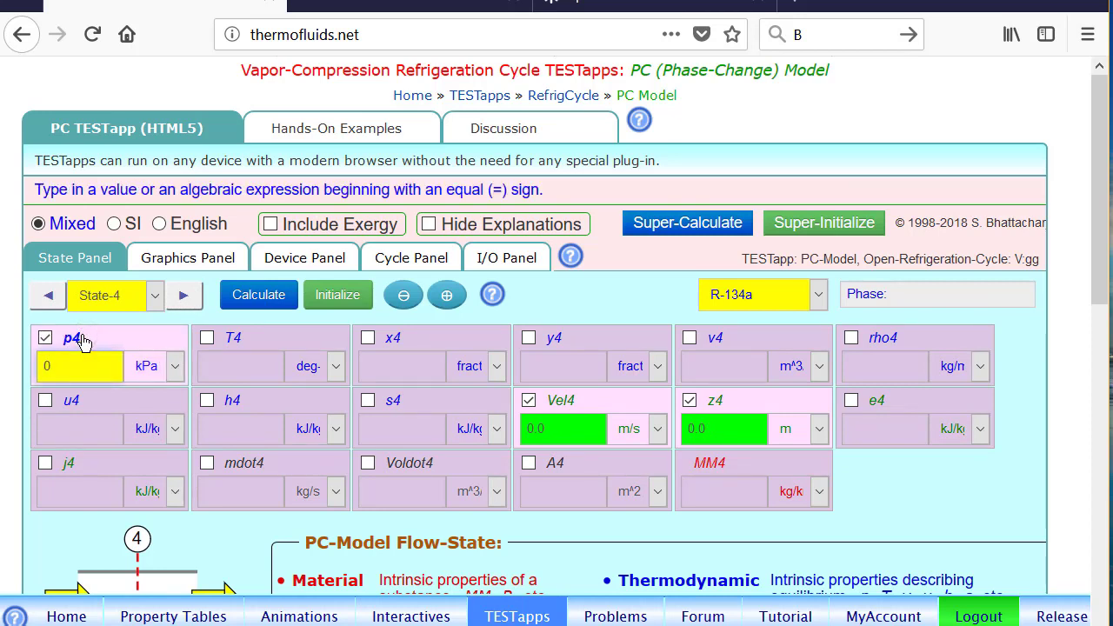
pyautogui.press('BackSpace')
pyautogui.write('=')
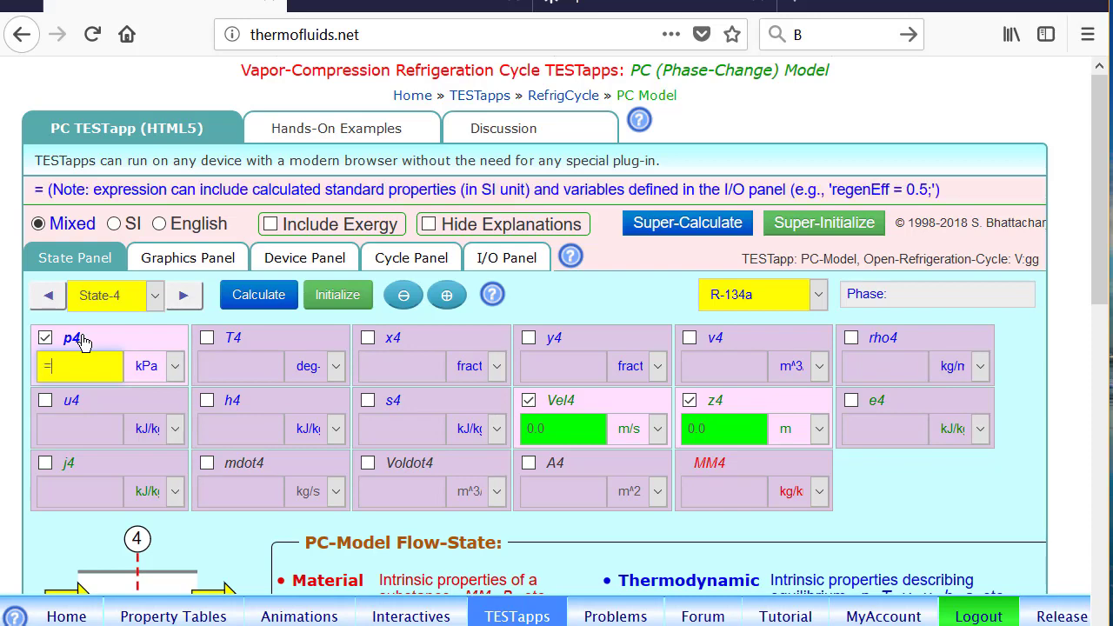
pyautogui.write('pE')
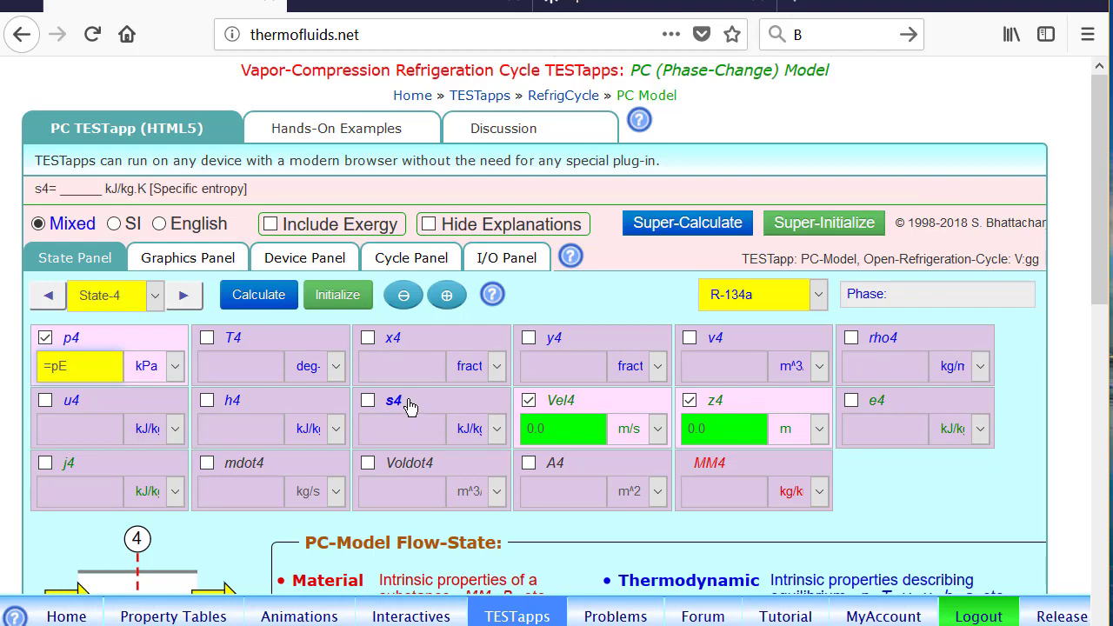
pyautogui.click(250, 405)
pyautogui.write('=')
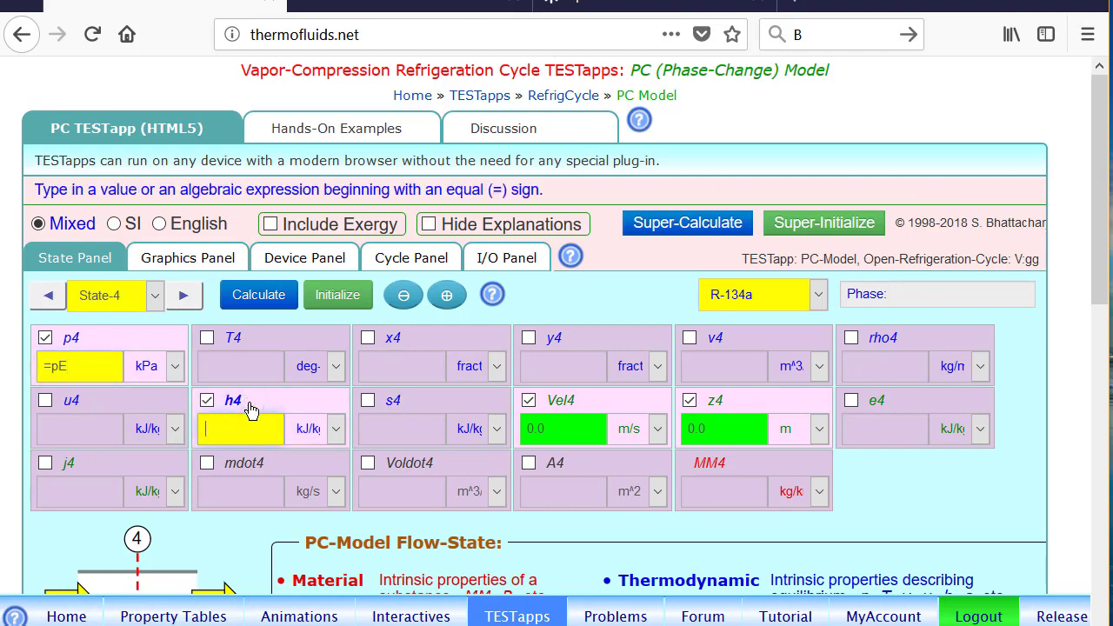
pyautogui.write('h3')
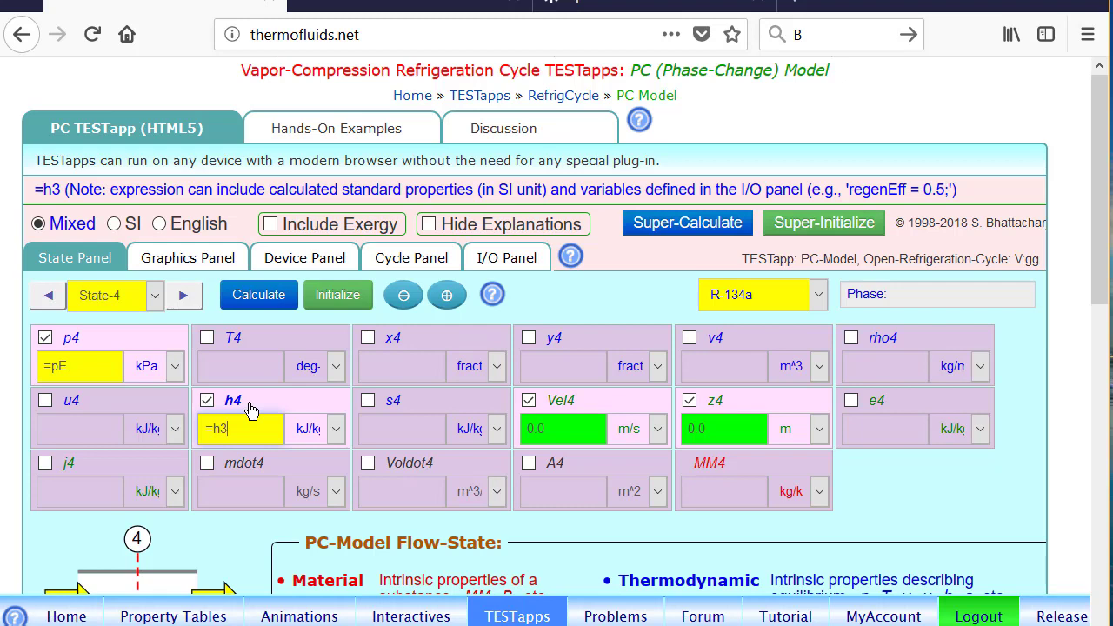
# Step: Set State-4's mass flow rate mdot4 to =mdot1 and calculate the state
pyautogui.click(252, 466)
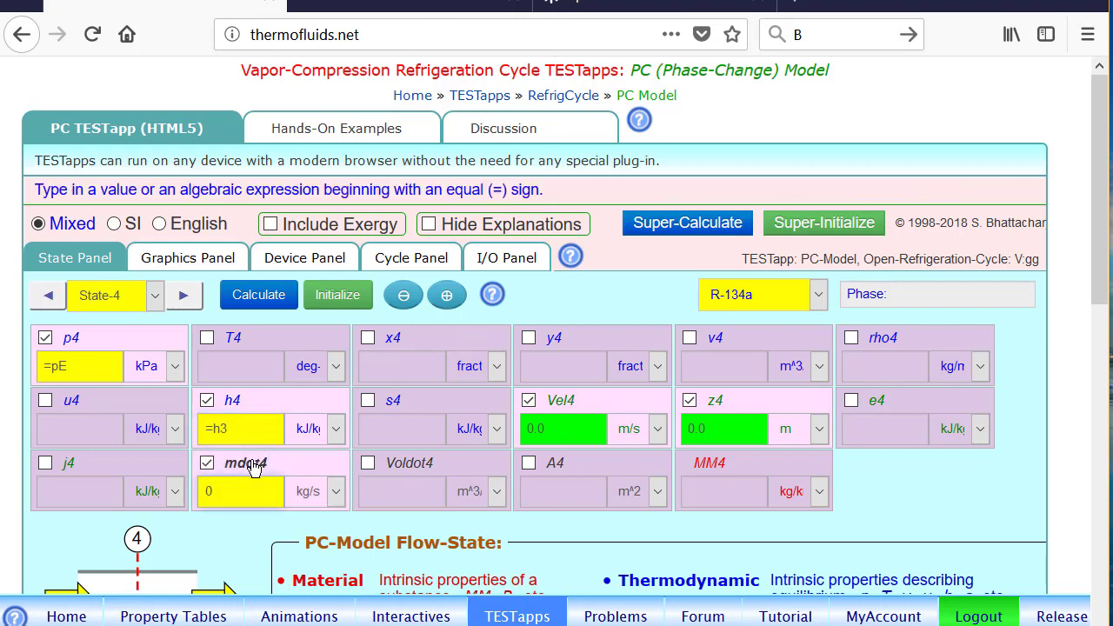
pyautogui.write('=mdot1')
pyautogui.press('Return')
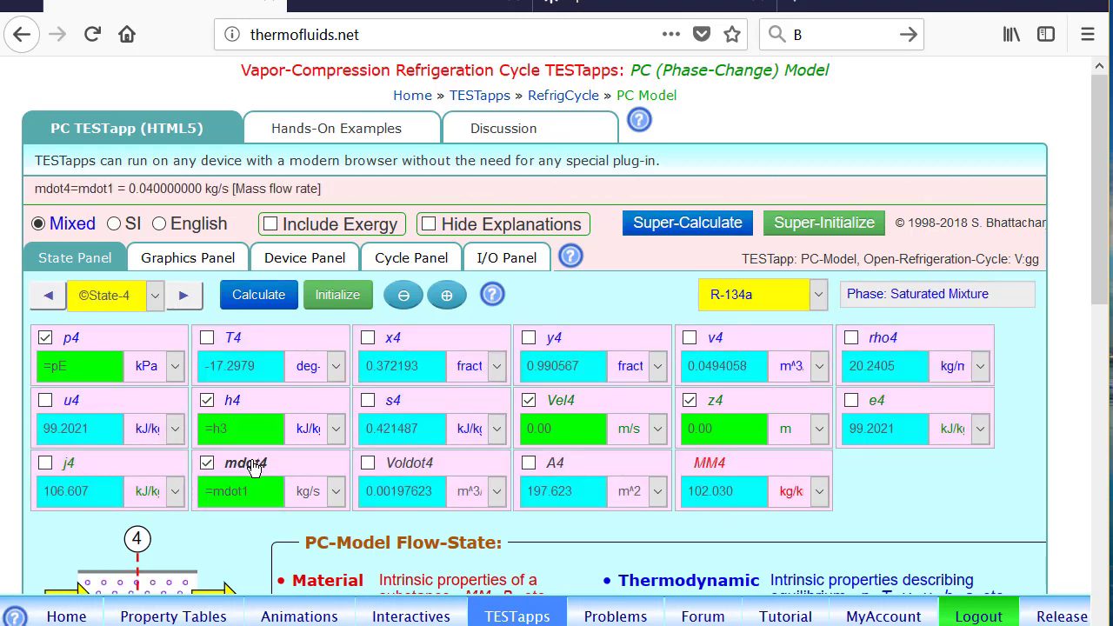
# Step: Examine the calculated states on the T-s diagram and compare them with the hand-drawn cycle sketch in PowerPoint
pyautogui.click(211, 257)
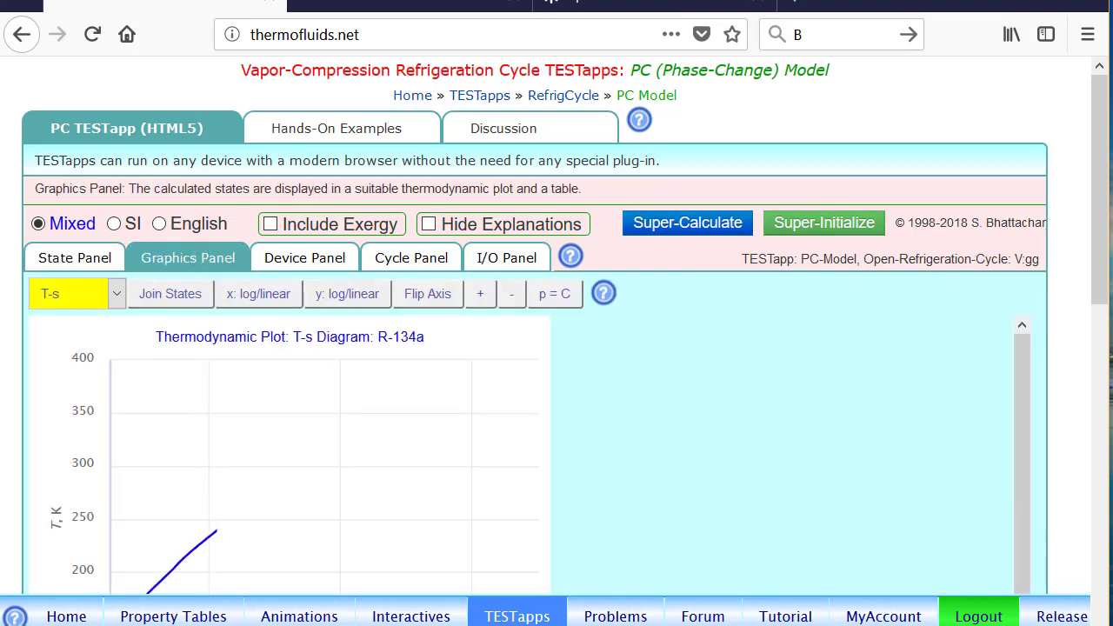
pyautogui.scroll(-5, 1090, 235)
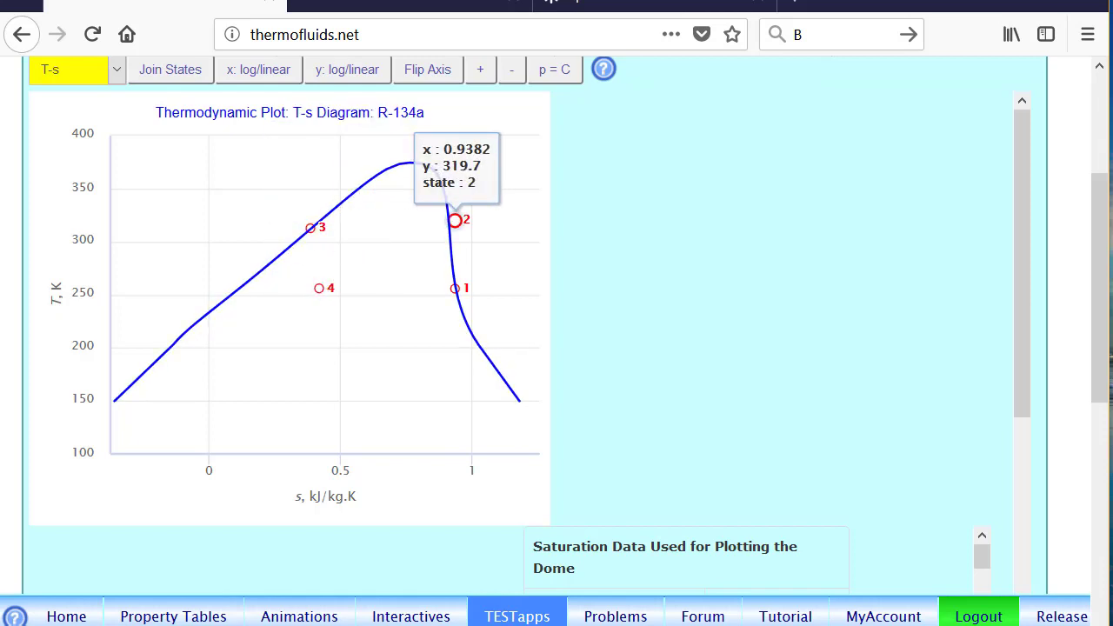
pyautogui.hotkey('alt', 'Tab')
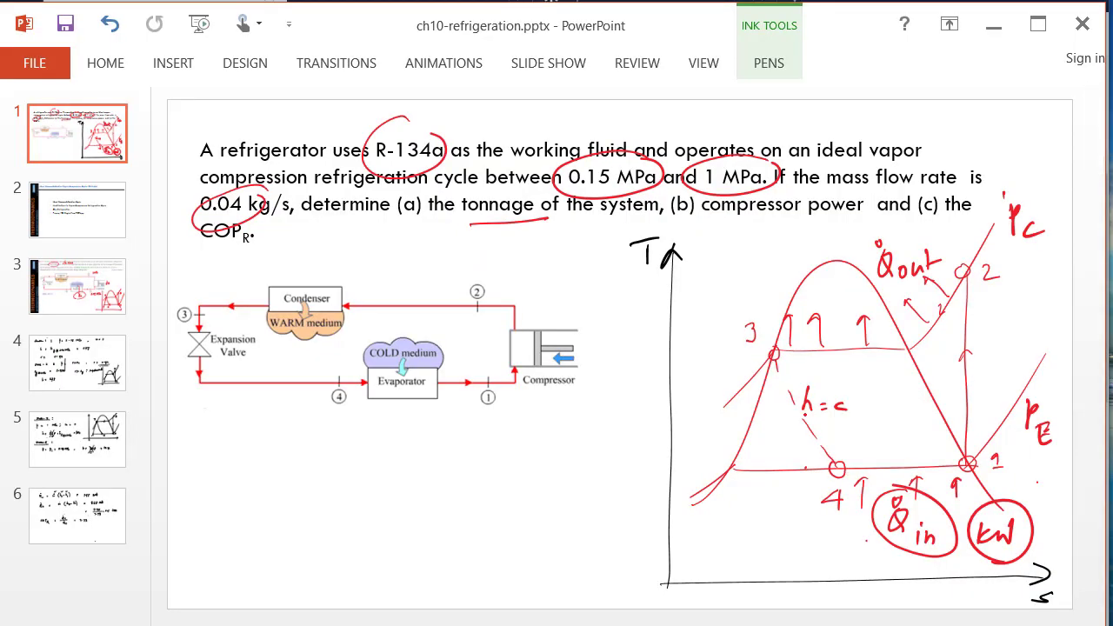
pyautogui.hotkey('alt', 'Tab')
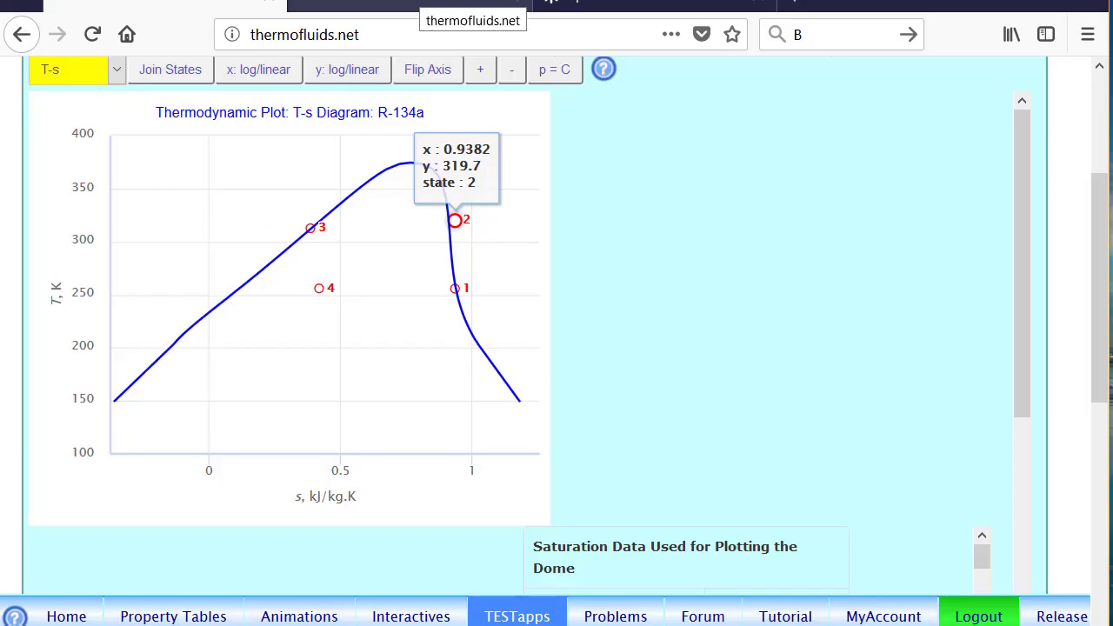
pyautogui.moveTo(317, 233)
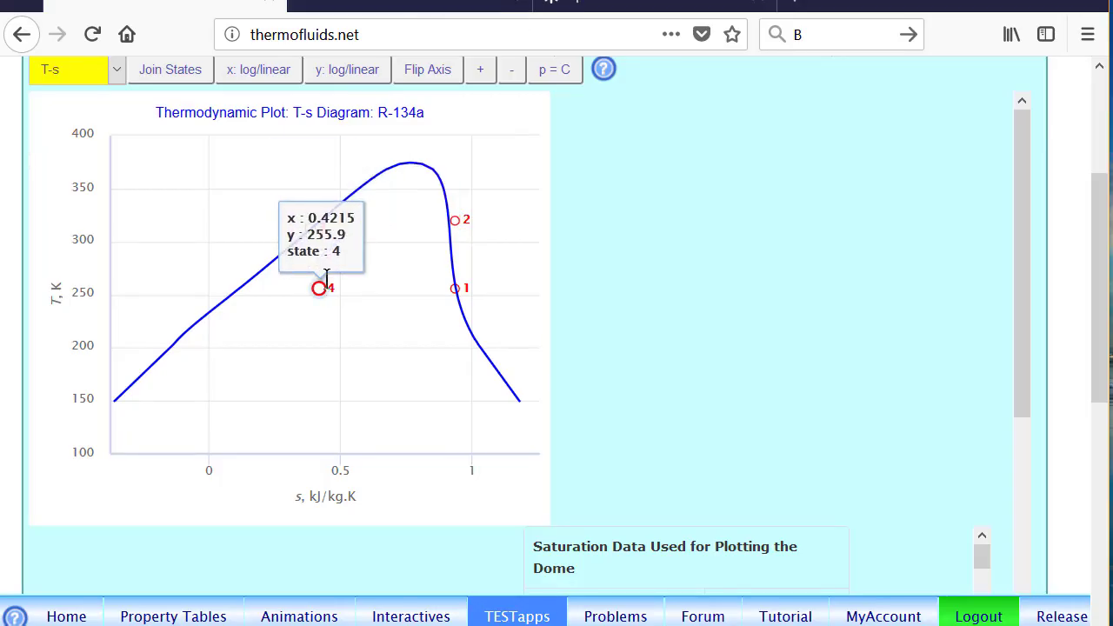
pyautogui.moveTo(319, 288)
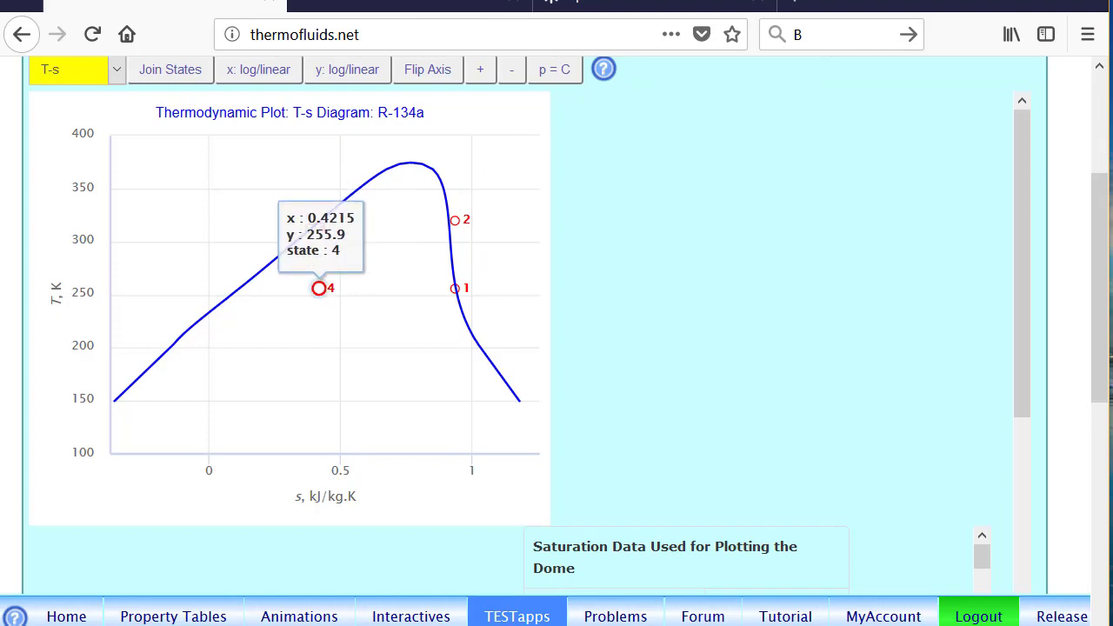
pyautogui.moveTo(455, 220)
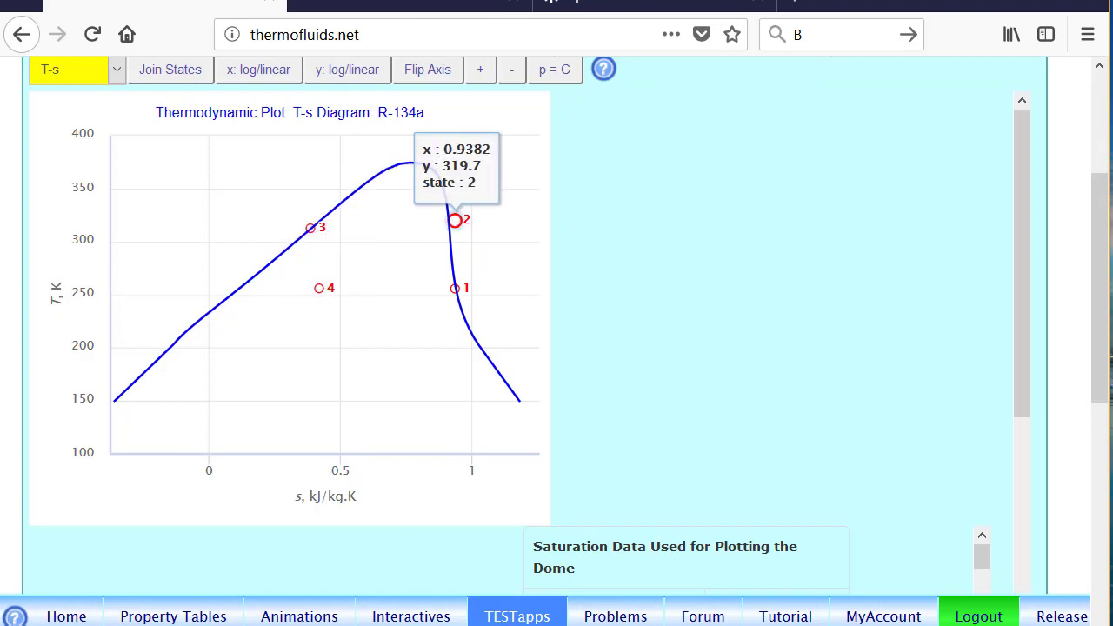
# Step: Set up Device-1 with State-1 as its inlet and State-2 as its exit
pyautogui.scroll(5, 326, 254)
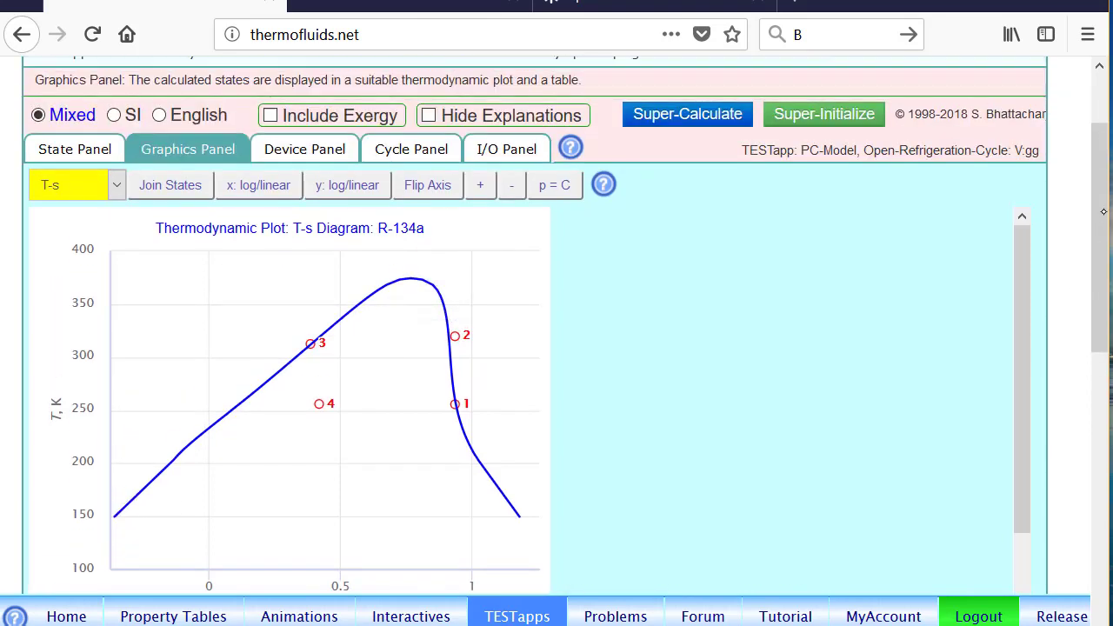
pyautogui.click(304, 242)
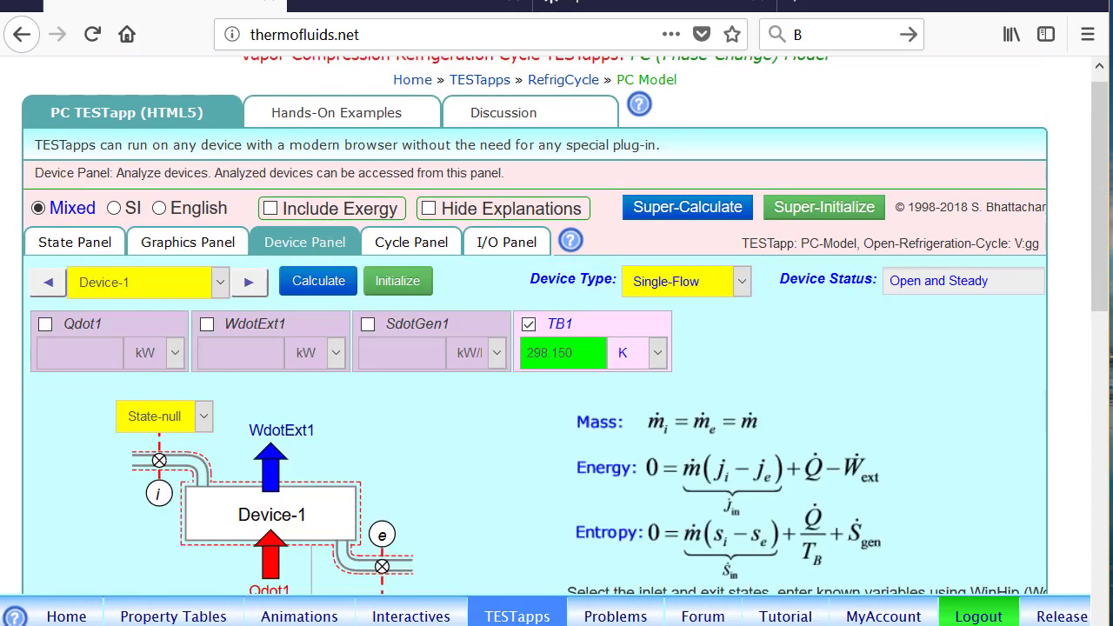
pyautogui.scroll(-1, 1100, 250)
pyautogui.scroll(-3, 1099, 250)
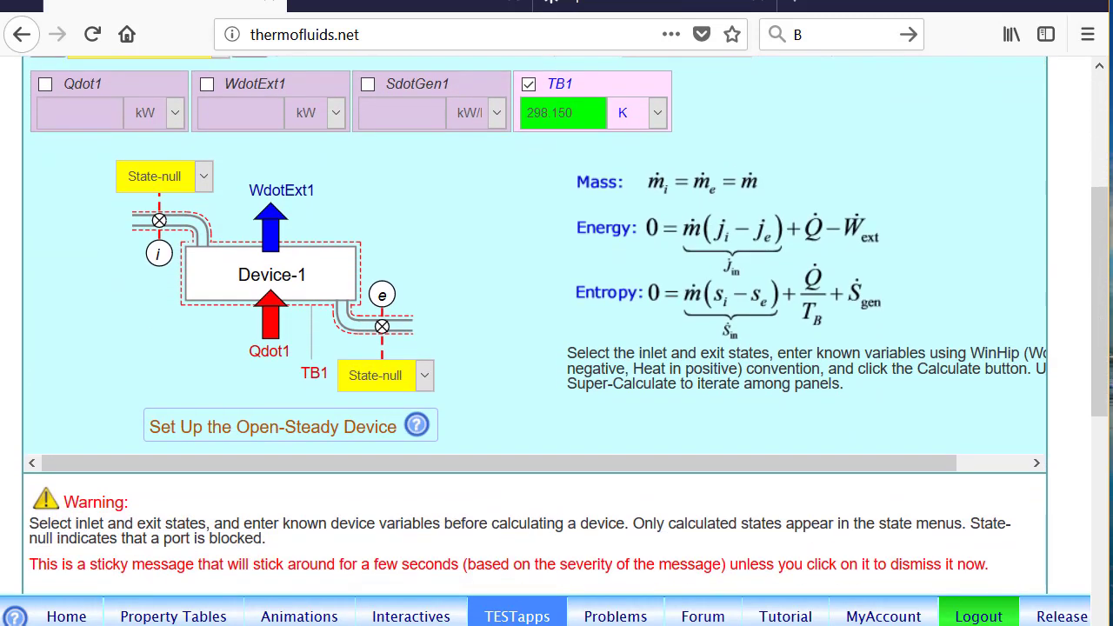
pyautogui.click(164, 176)
pyautogui.click(148, 251)
pyautogui.click(379, 375)
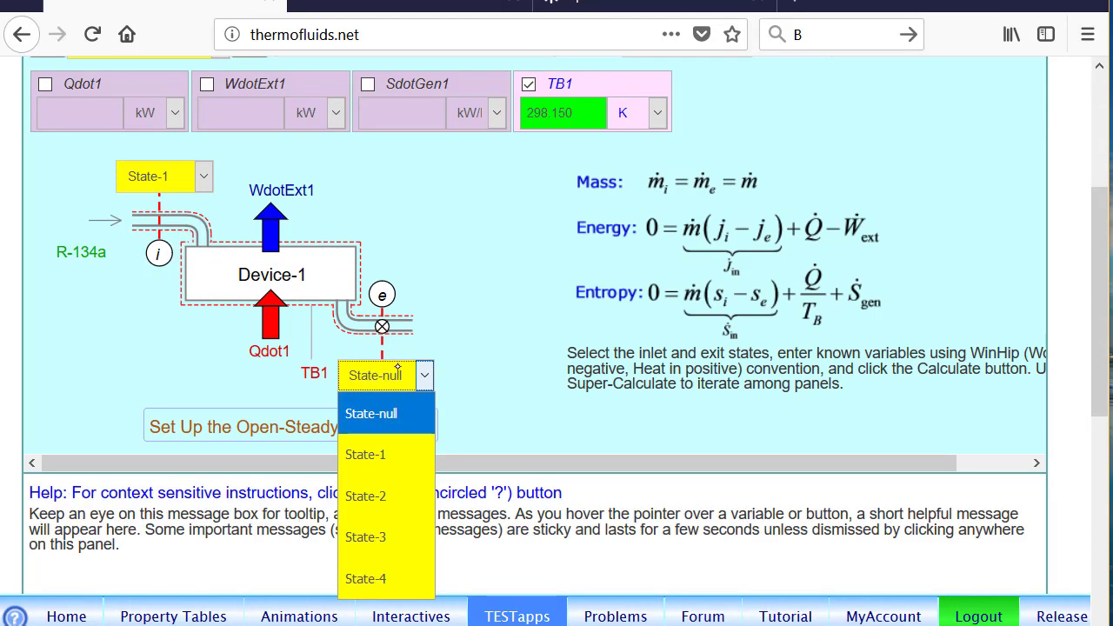
pyautogui.click(364, 494)
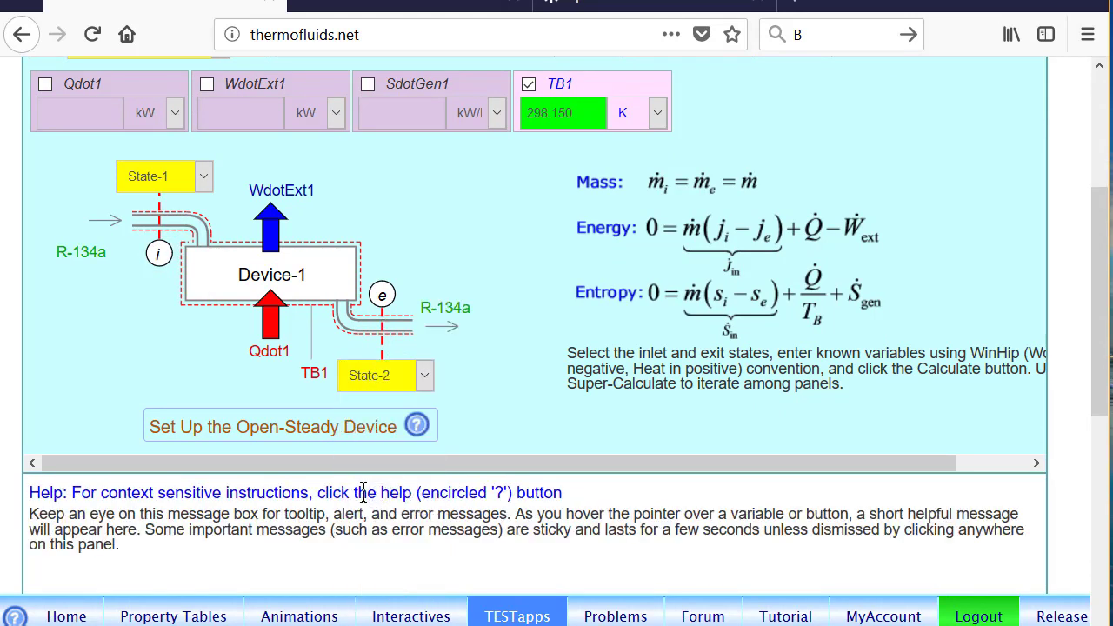
# Step: Set Device-1's heat transfer rate Qdot1 to 0 kW and calculate the device
pyautogui.click(112, 82)
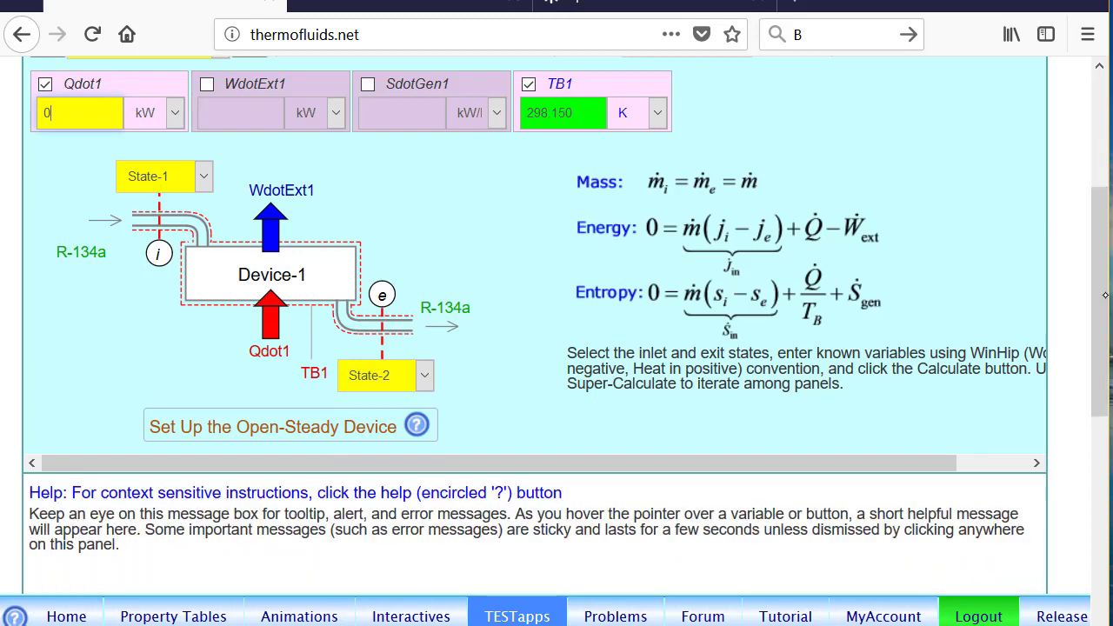
pyautogui.moveTo(1105, 295); pyautogui.dragTo(1105, 234)
pyautogui.scroll(-2, 321, 181)
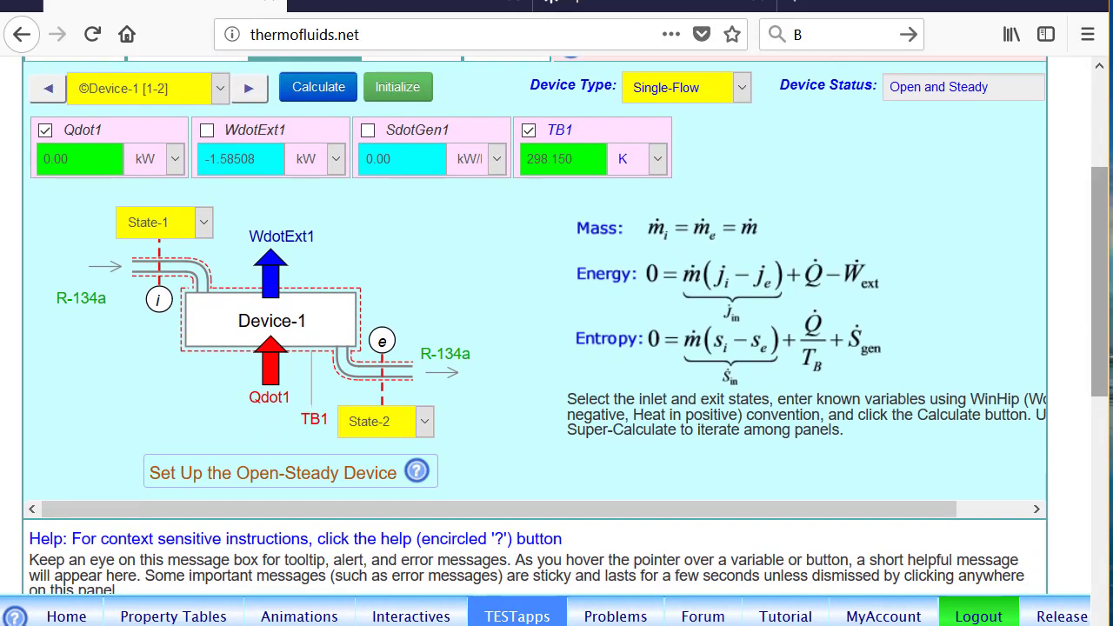
pyautogui.moveTo(226, 168)
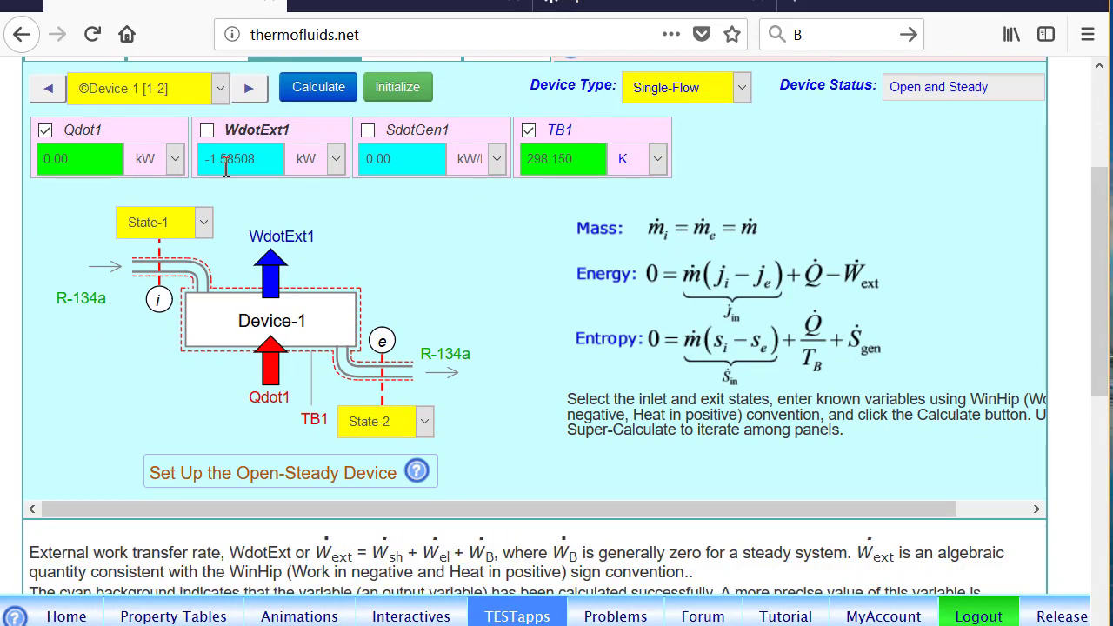
# Step: Set up Device-2 from State-2 to State-3 with WdotExt2 at 0 kW and calculate it
pyautogui.click(248, 88)
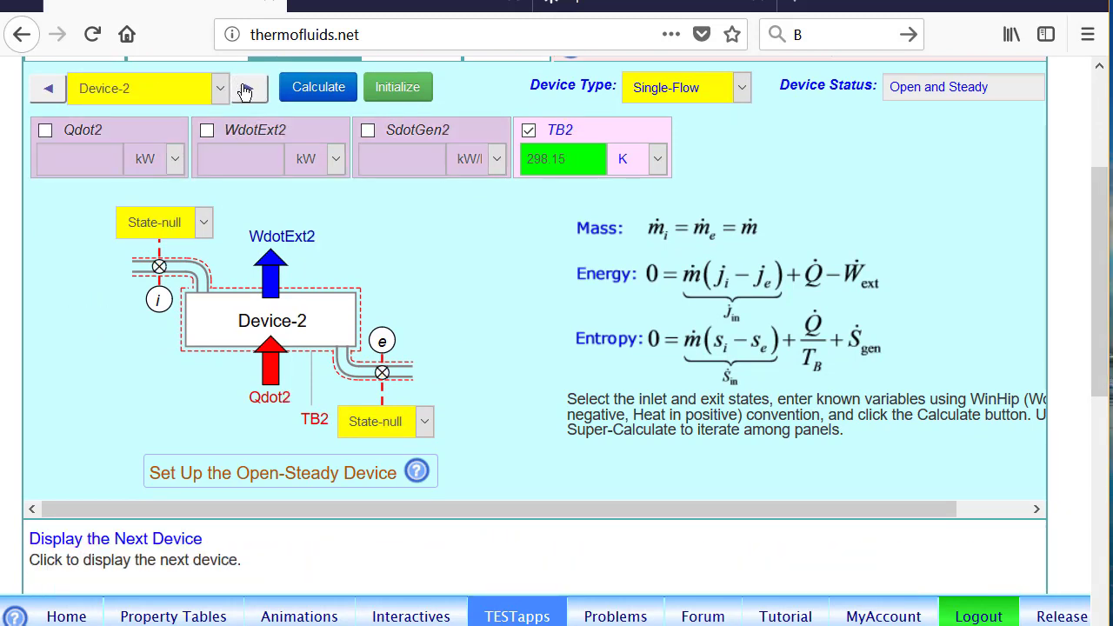
pyautogui.click(185, 226)
pyautogui.click(143, 343)
pyautogui.click(407, 421)
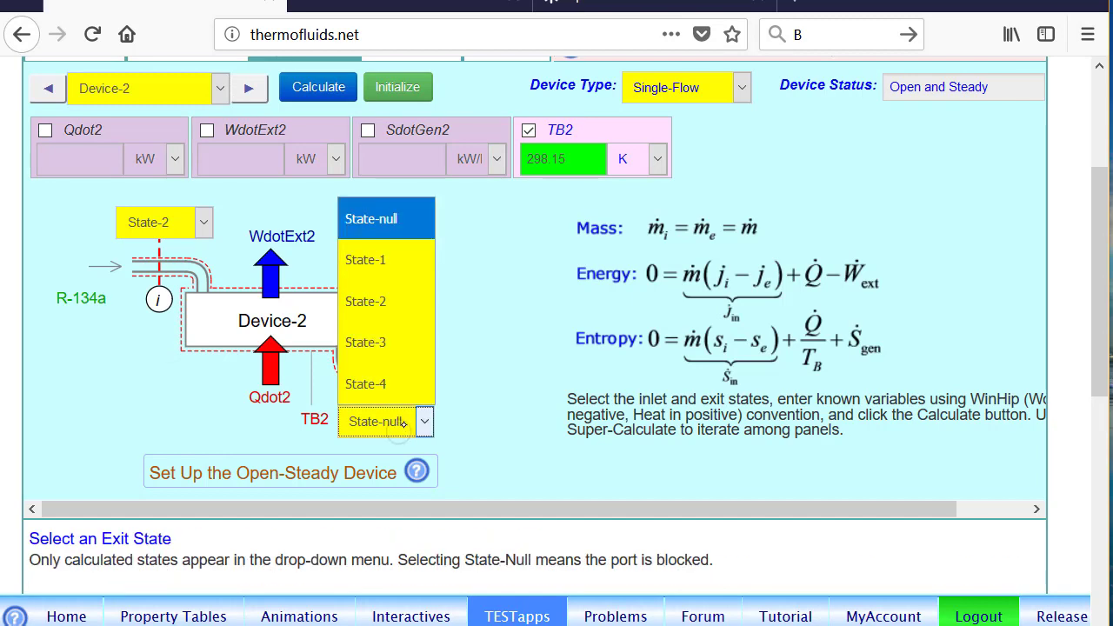
pyautogui.click(380, 342)
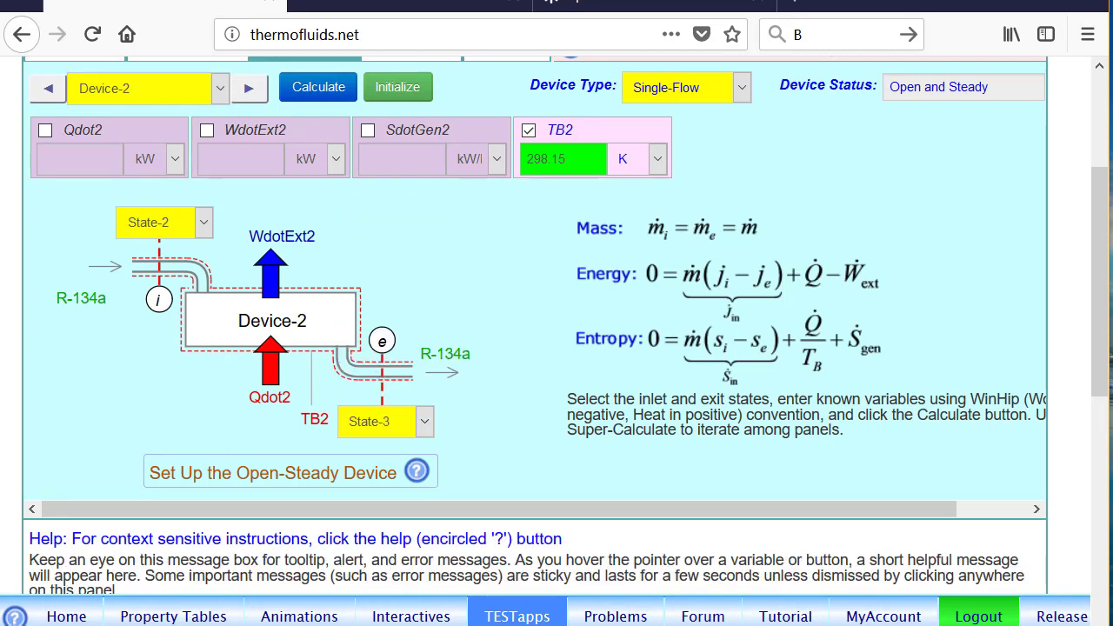
pyautogui.click(271, 139)
pyautogui.click(314, 90)
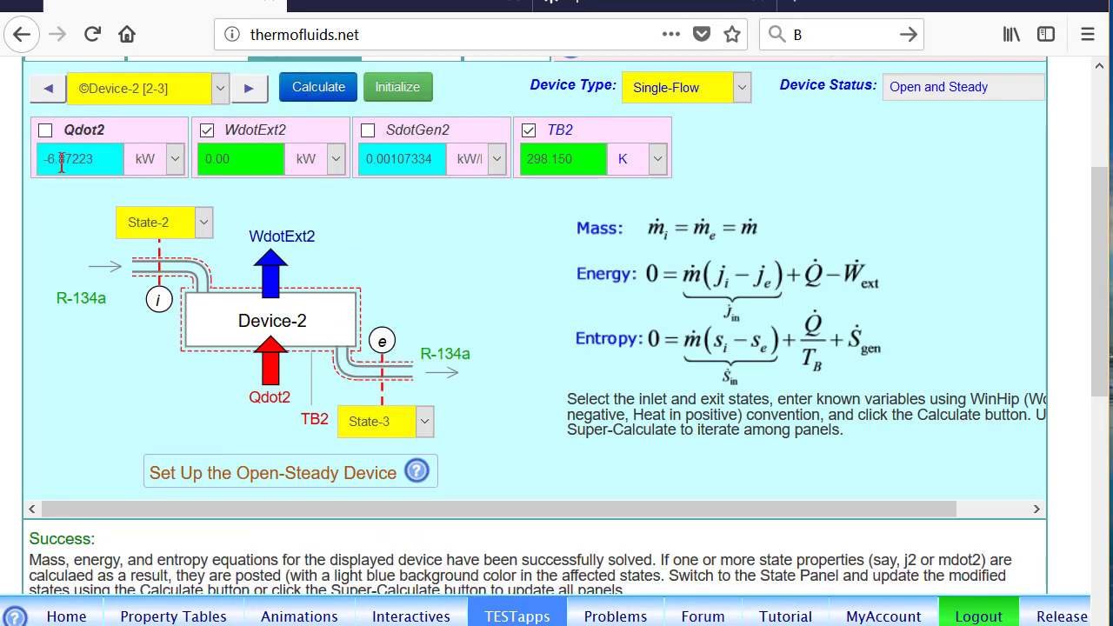
# Step: Set up Device-3 from State-3 to State-4 with WdotExt3 at 0 kW and calculate it
pyautogui.click(249, 90)
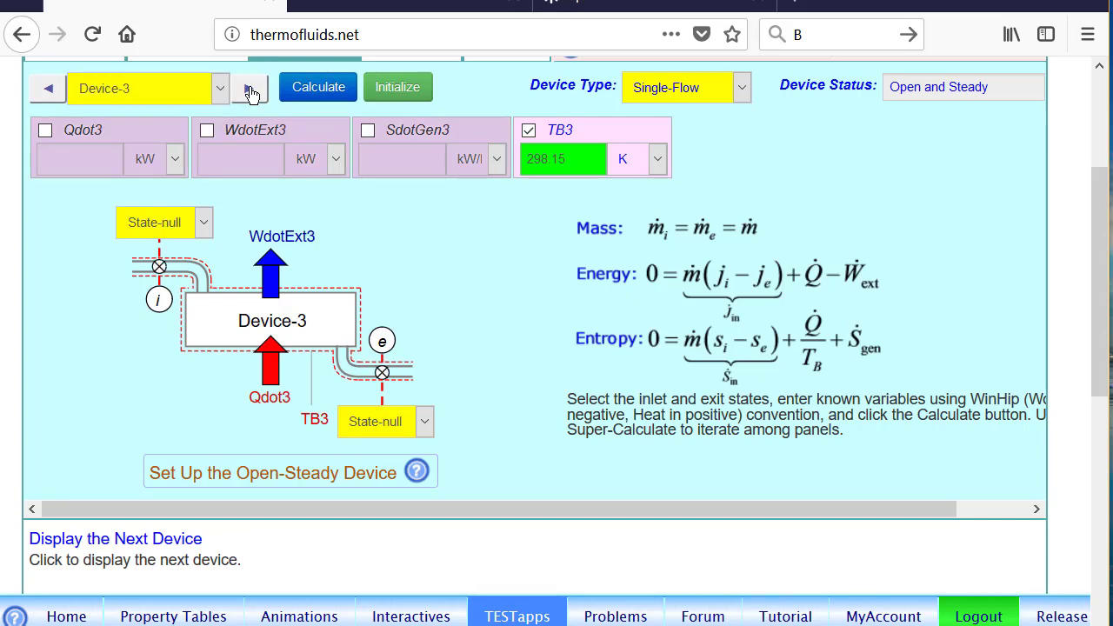
pyautogui.click(203, 223)
pyautogui.click(164, 386)
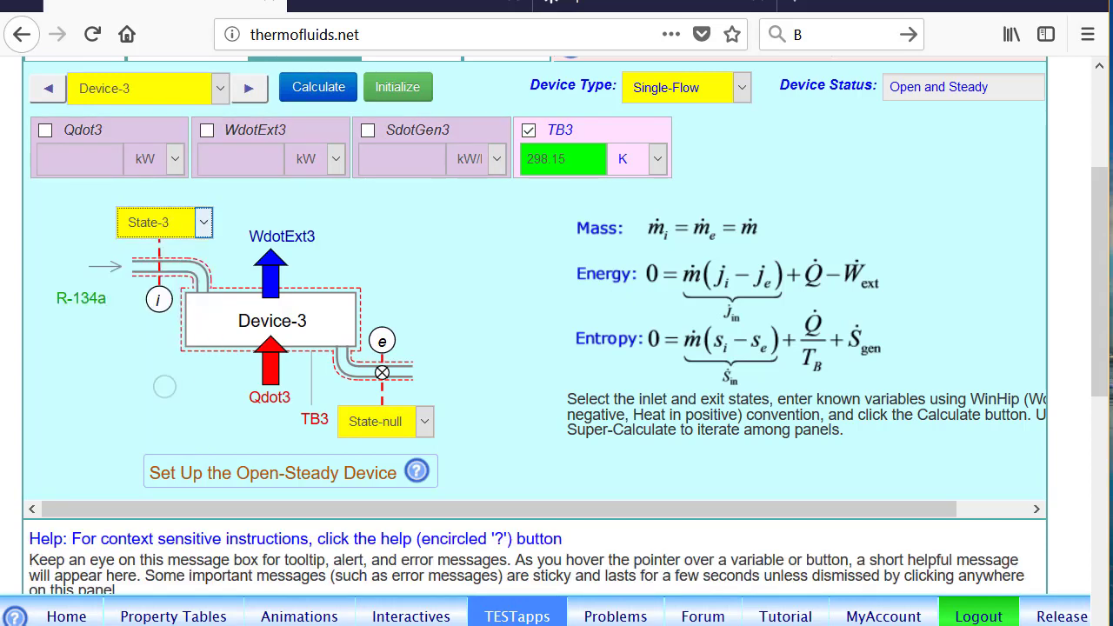
pyautogui.click(423, 421)
pyautogui.click(383, 380)
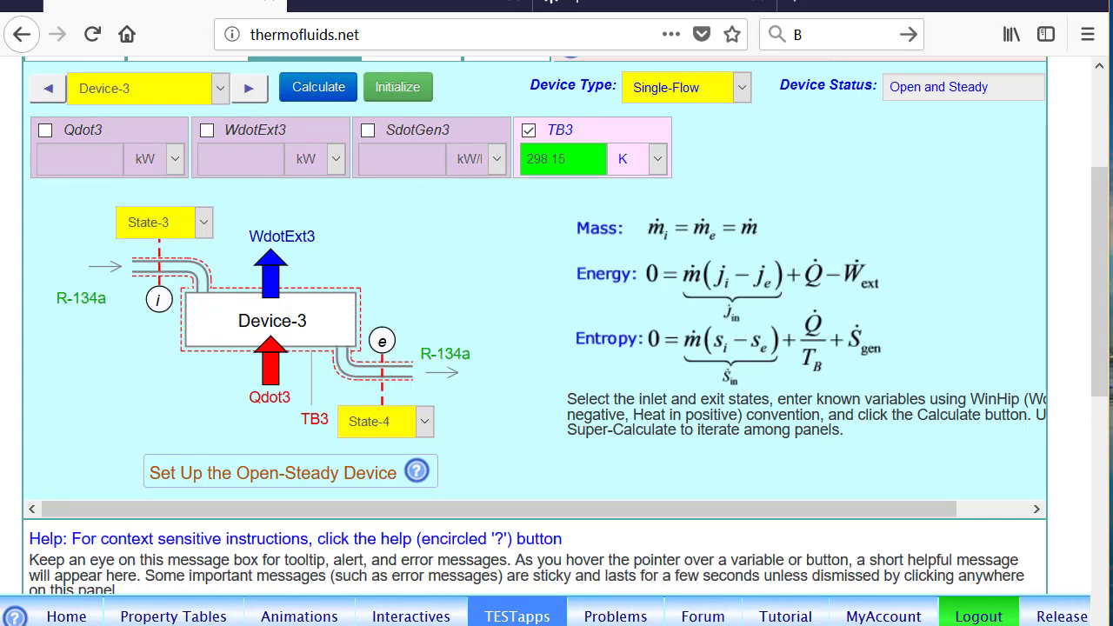
pyautogui.click(277, 132)
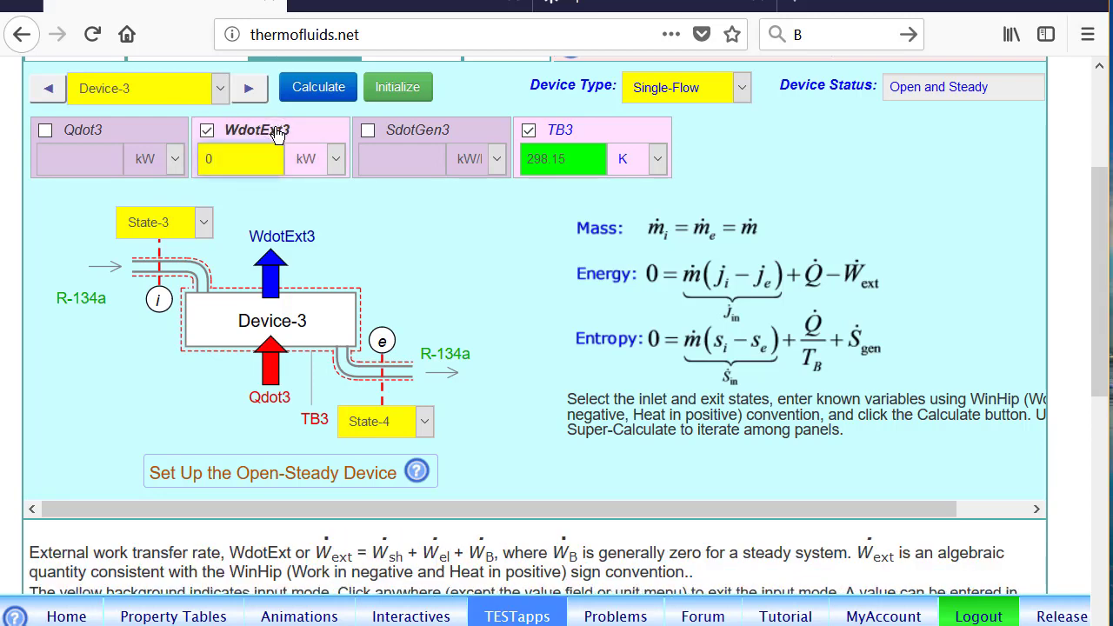
pyautogui.click(318, 87)
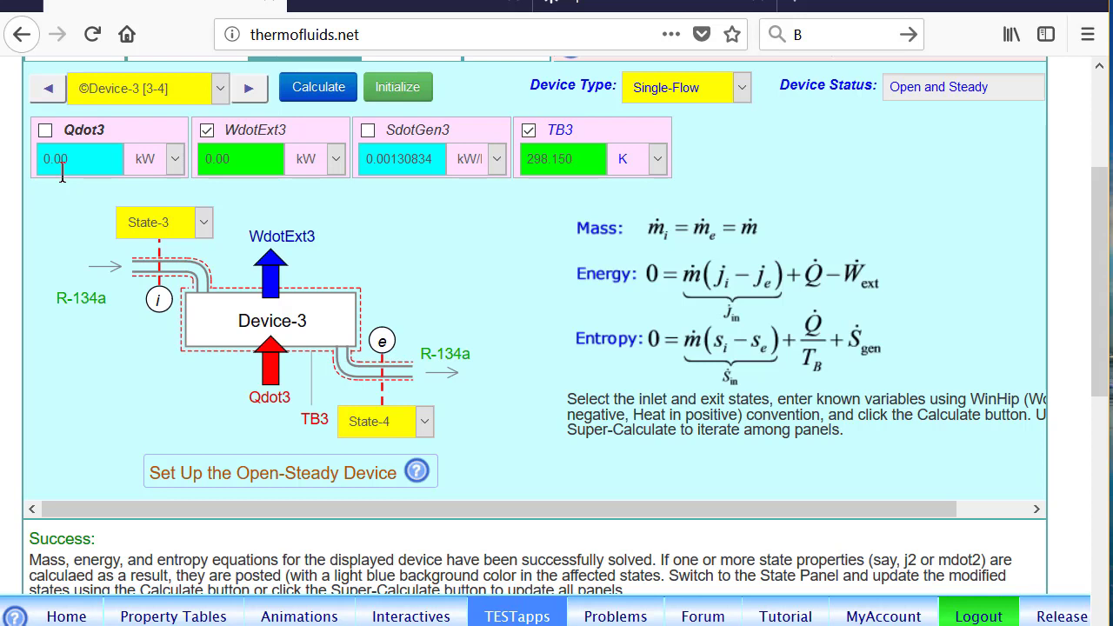
# Step: Set up Device-4 from State-4 to State-1 with WdotExt4 at 0 kW and calculate it
pyautogui.click(249, 89)
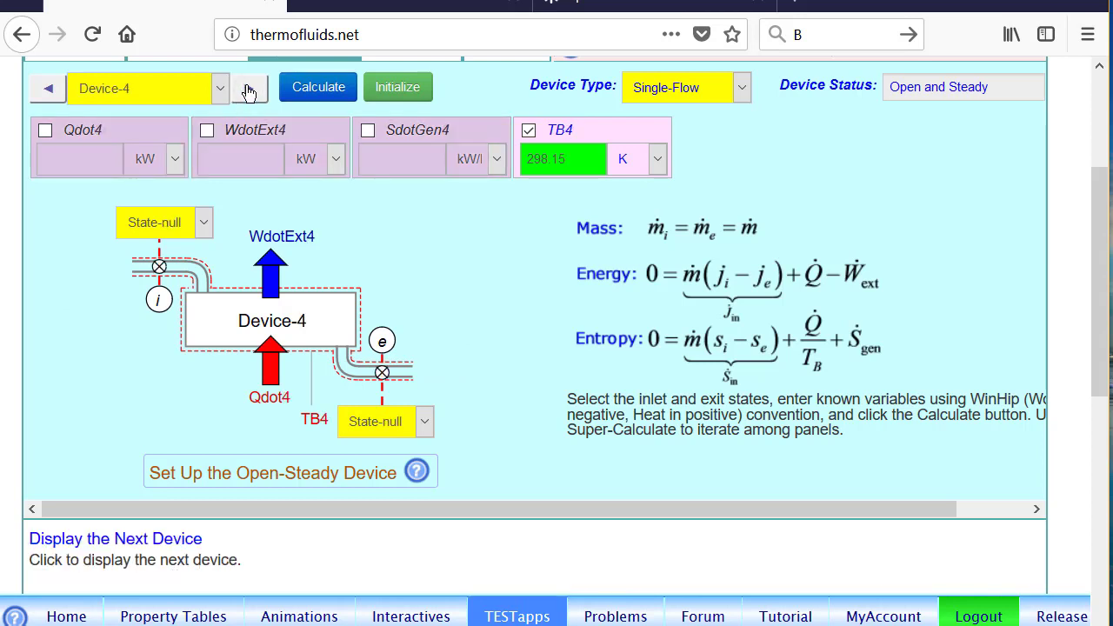
pyautogui.click(163, 222)
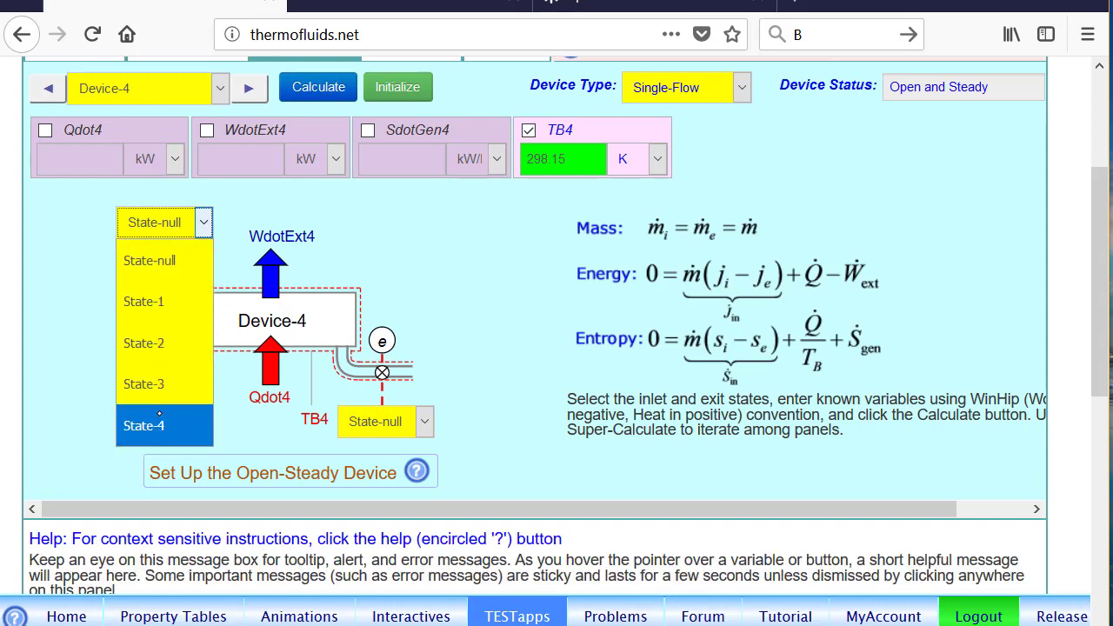
pyautogui.click(165, 425)
pyautogui.click(395, 421)
pyautogui.click(395, 254)
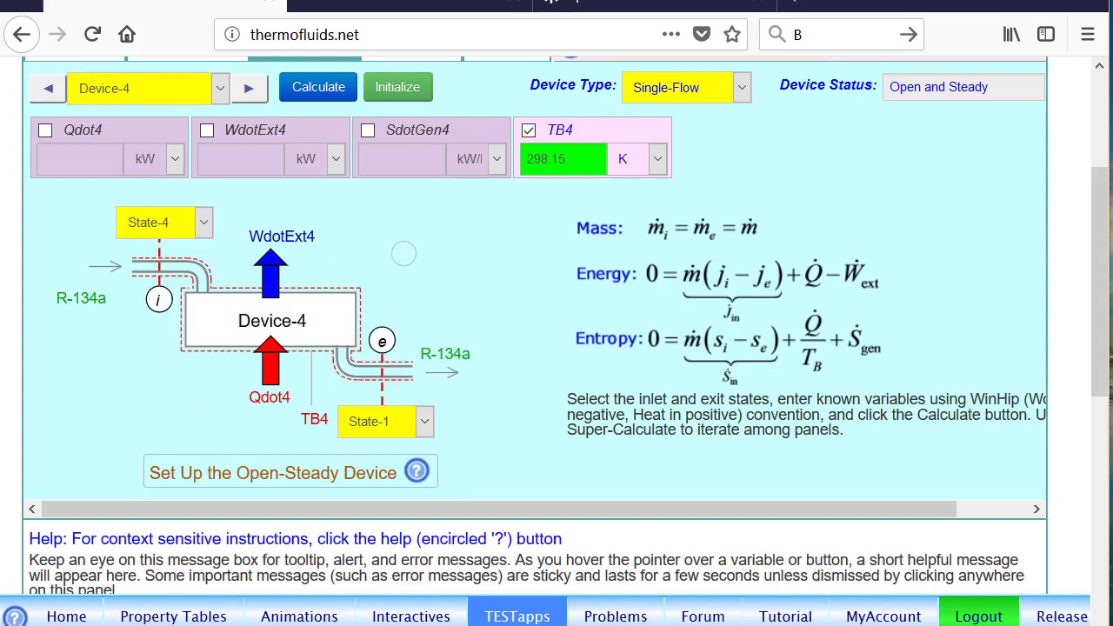
pyautogui.click(280, 130)
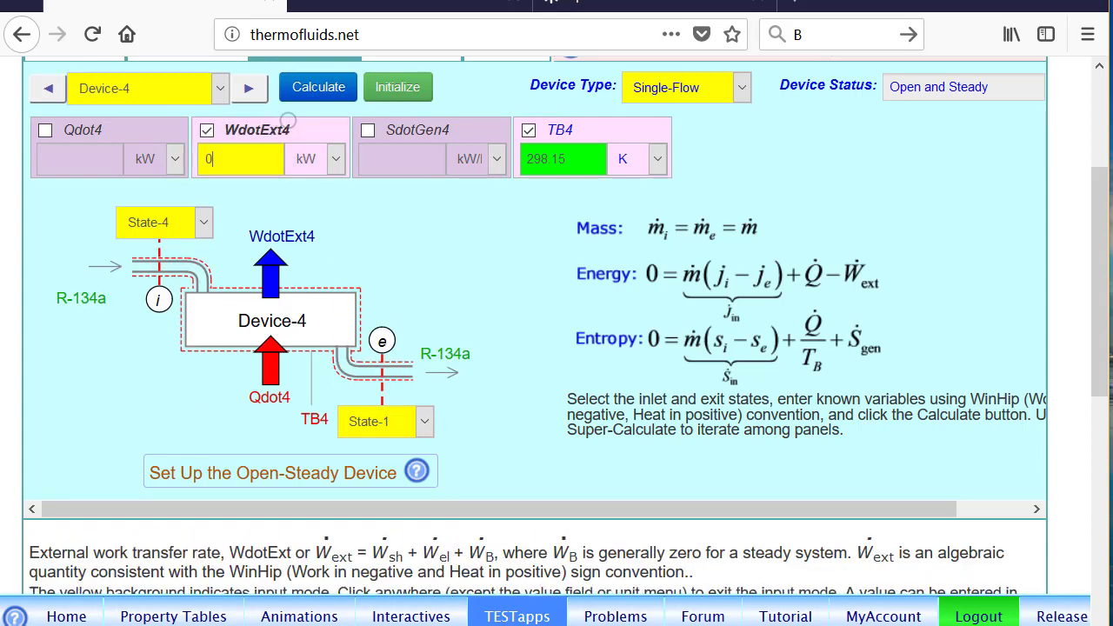
pyautogui.click(317, 87)
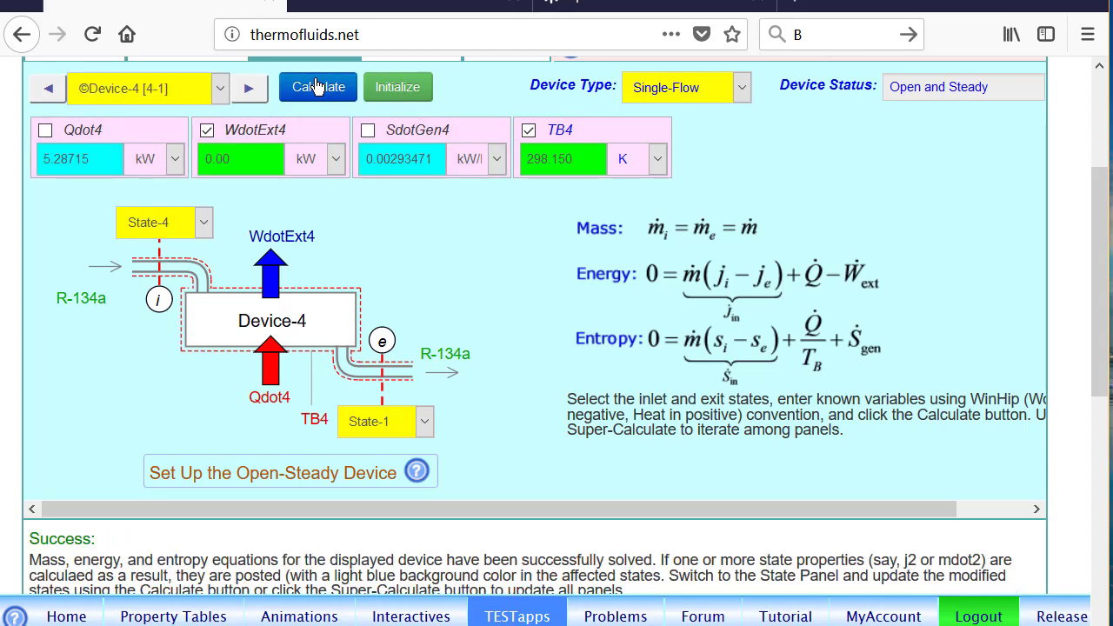
# Step: Change the unit of Device-4's heat transfer rate Qdot4 to ton of refrig
pyautogui.click(96, 163)
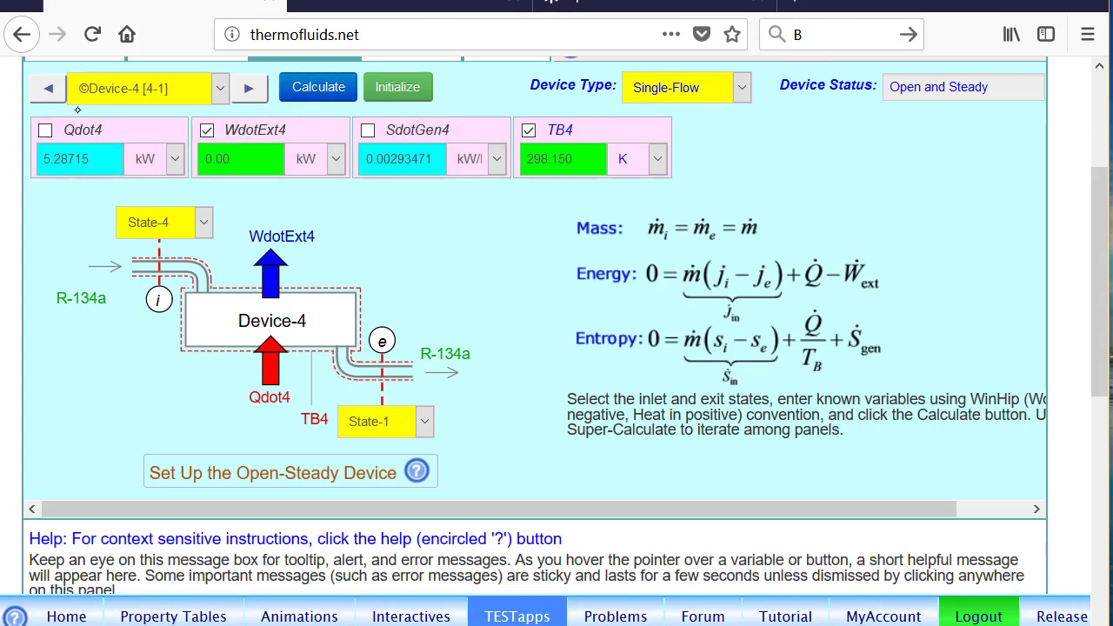
pyautogui.click(175, 160)
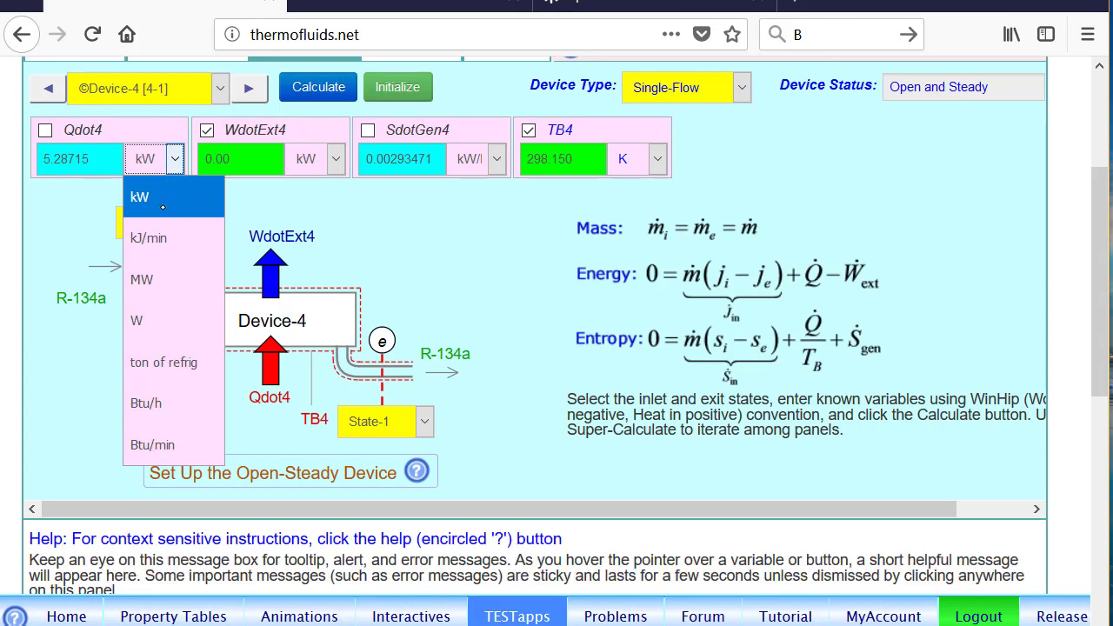
pyautogui.click(168, 363)
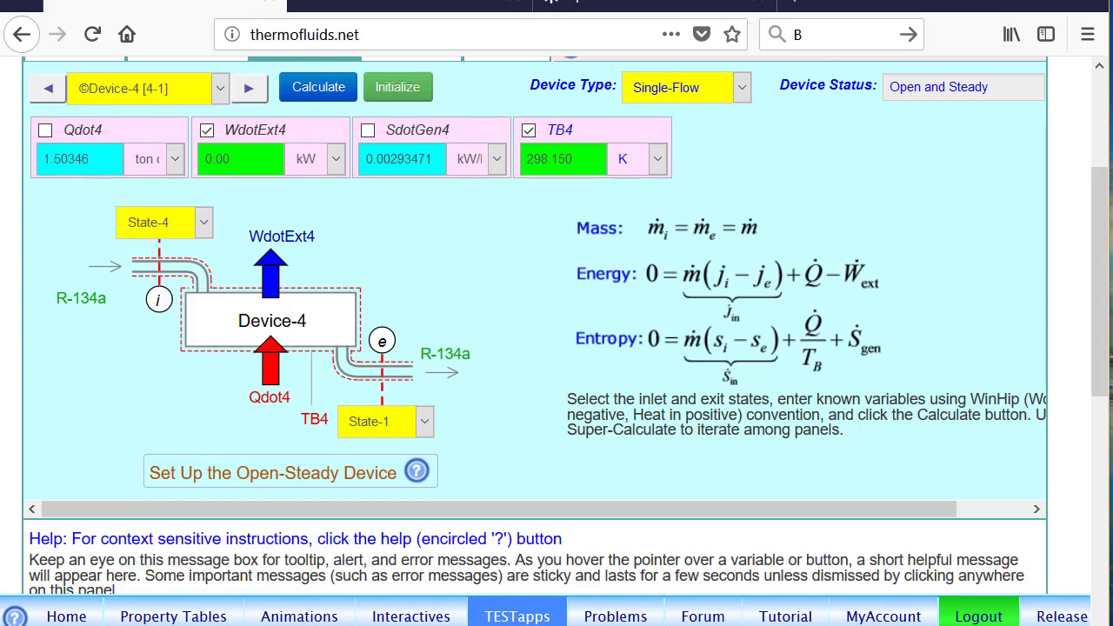
# Step: Examine the cycle's QdotIn1, WdotIn1 and COPR1 results, and return to the problem slide in PowerPoint
pyautogui.scroll(2, 556, 326)
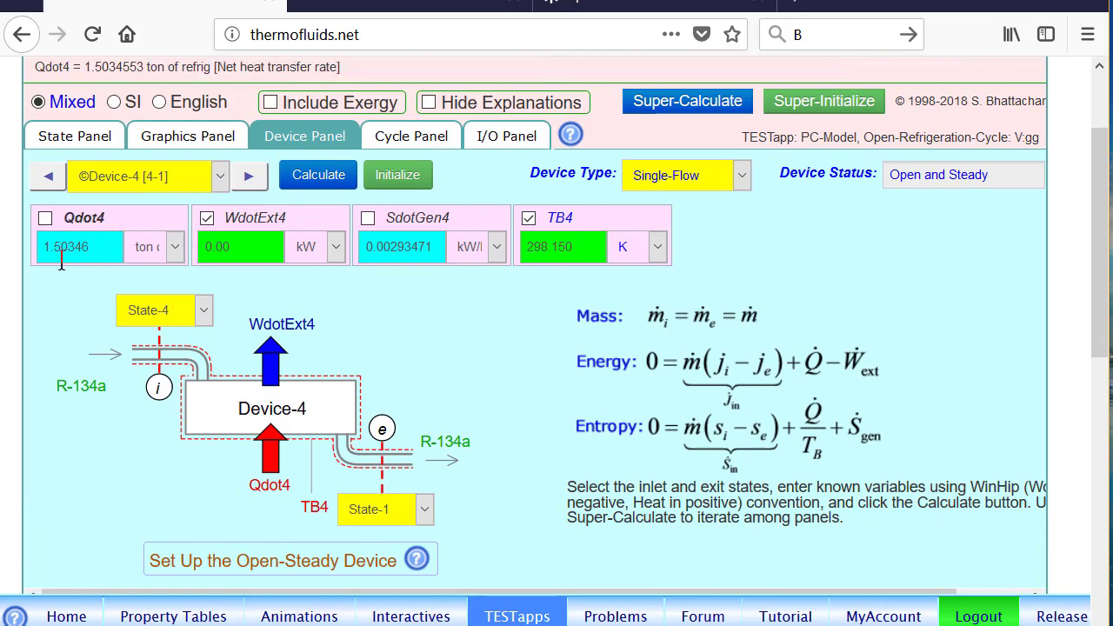
pyautogui.click(417, 138)
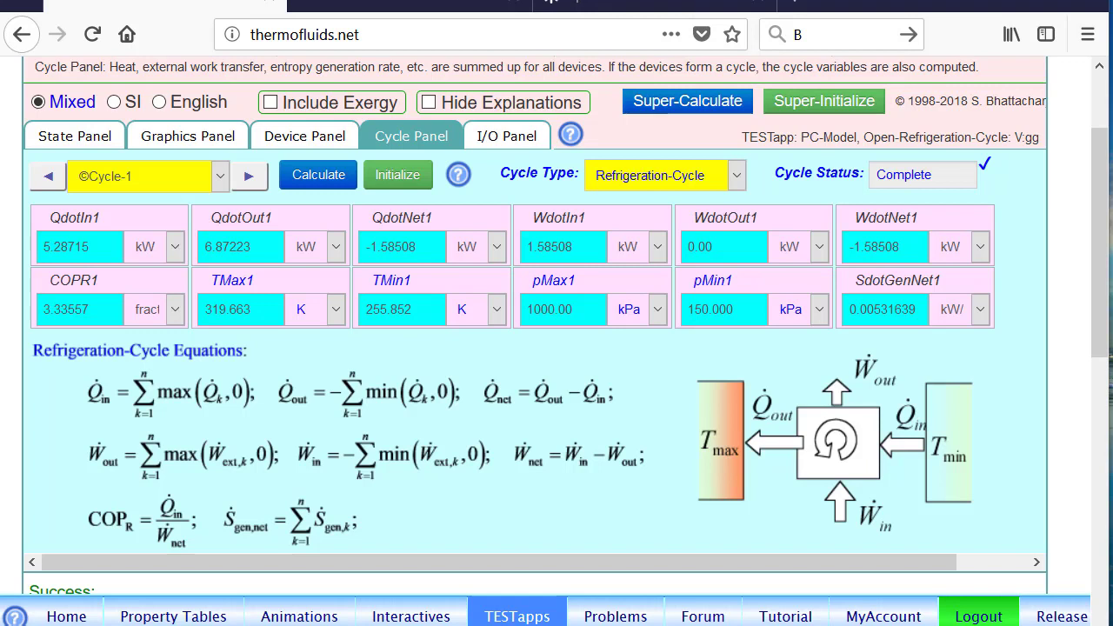
pyautogui.moveTo(67, 200)
pyautogui.mouseDown()
pyautogui.moveTo(52, 289)
pyautogui.moveTo(153, 211)
pyautogui.moveTo(94, 210)
pyautogui.mouseUp()
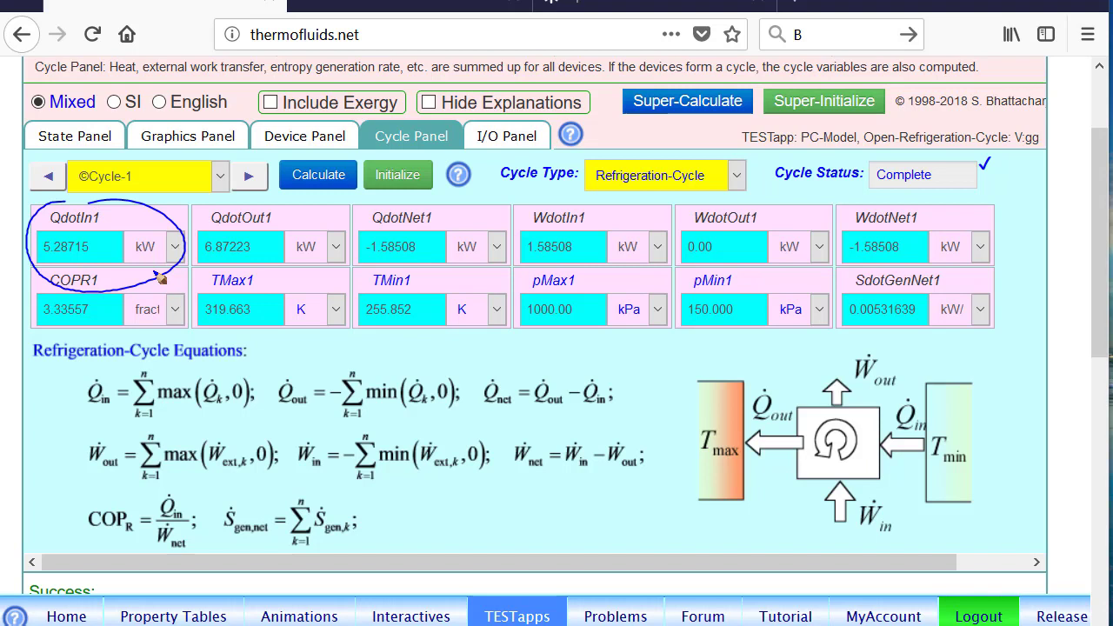
pyautogui.moveTo(578, 199)
pyautogui.mouseDown()
pyautogui.moveTo(595, 290)
pyautogui.moveTo(584, 206)
pyautogui.mouseUp()
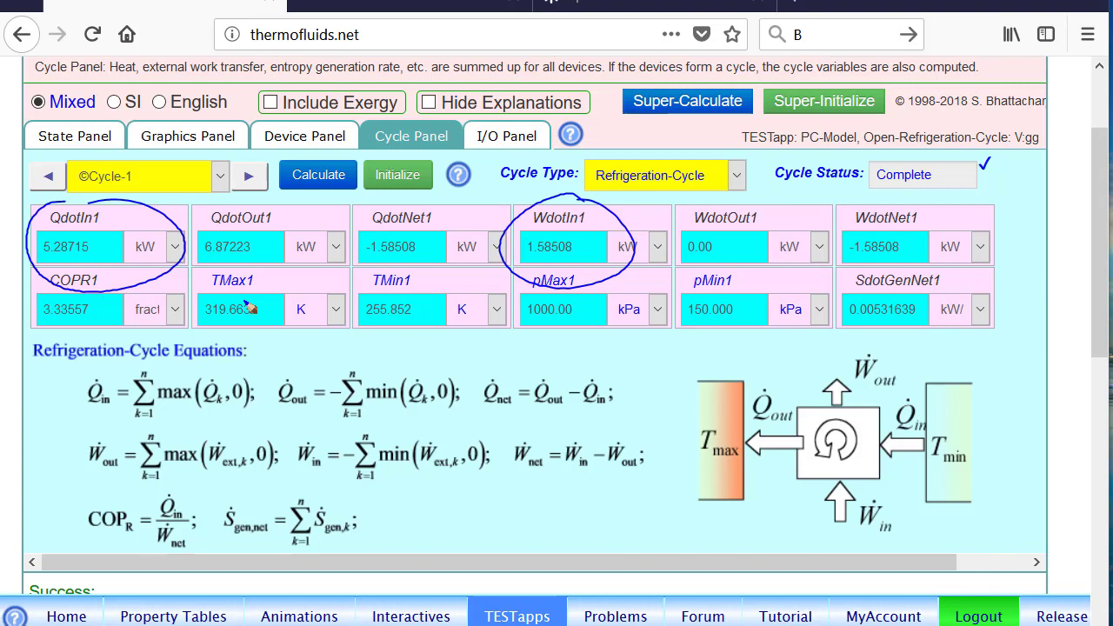
pyautogui.moveTo(106, 284)
pyautogui.mouseDown()
pyautogui.moveTo(96, 279)
pyautogui.moveTo(100, 356)
pyautogui.moveTo(105, 283)
pyautogui.mouseUp()
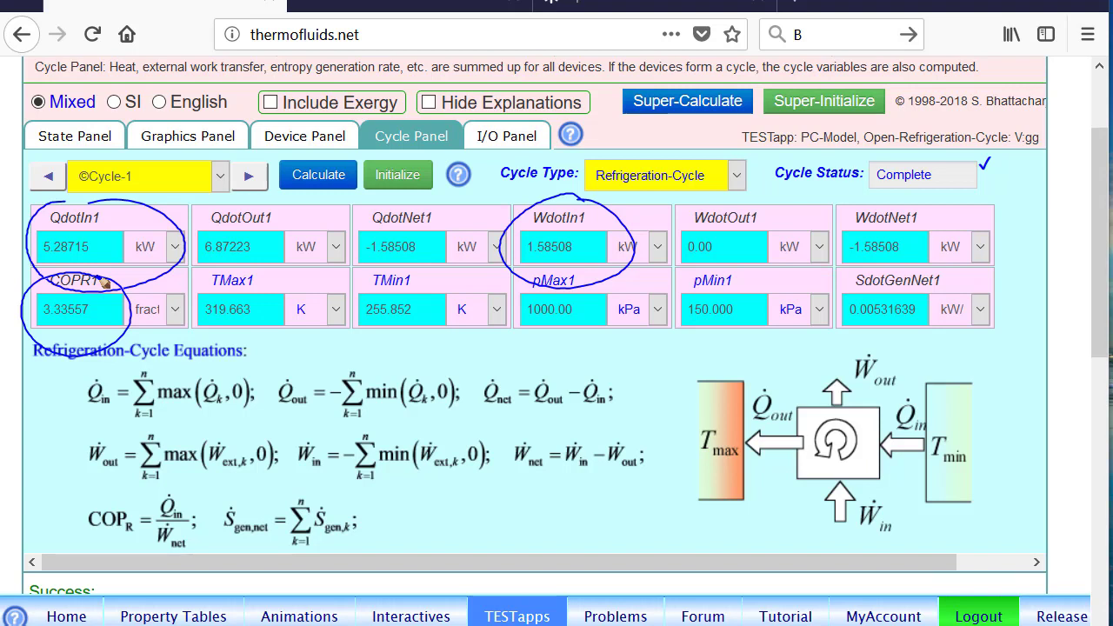
pyautogui.hotkey('alt', 'Tab')
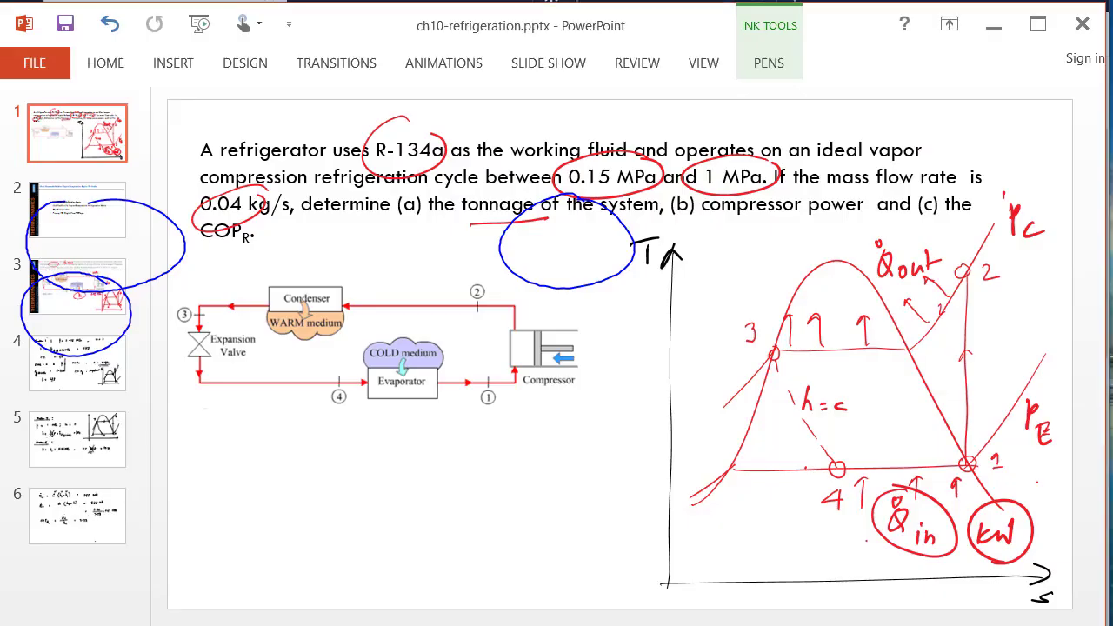